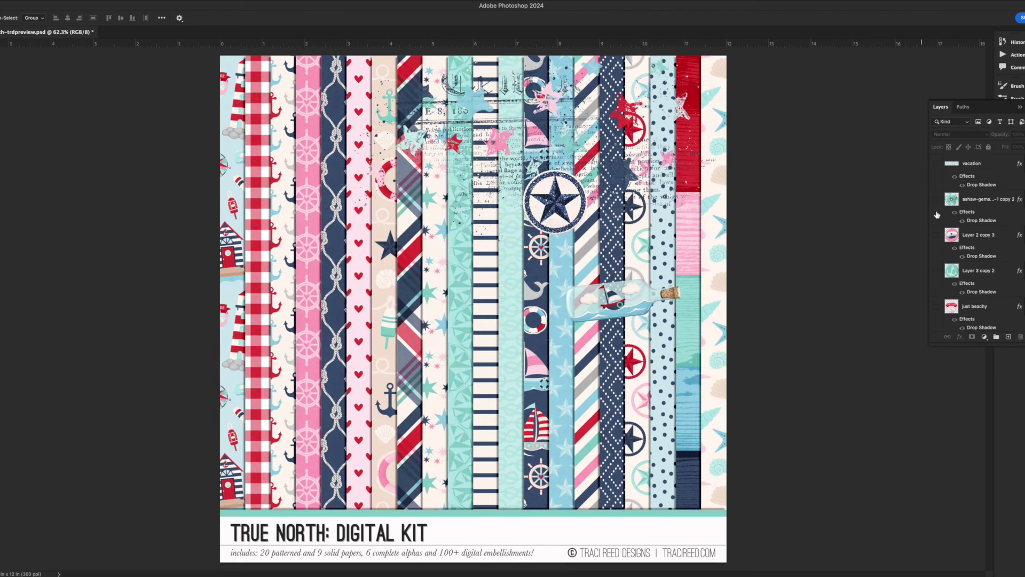
# Hide the navy star badge on Layer 18 and the ship-in-a-bottle on Layer 2 copy 2.
pyautogui.scroll(-10, 949, 256)
pyautogui.scroll(-12, 964, 261)
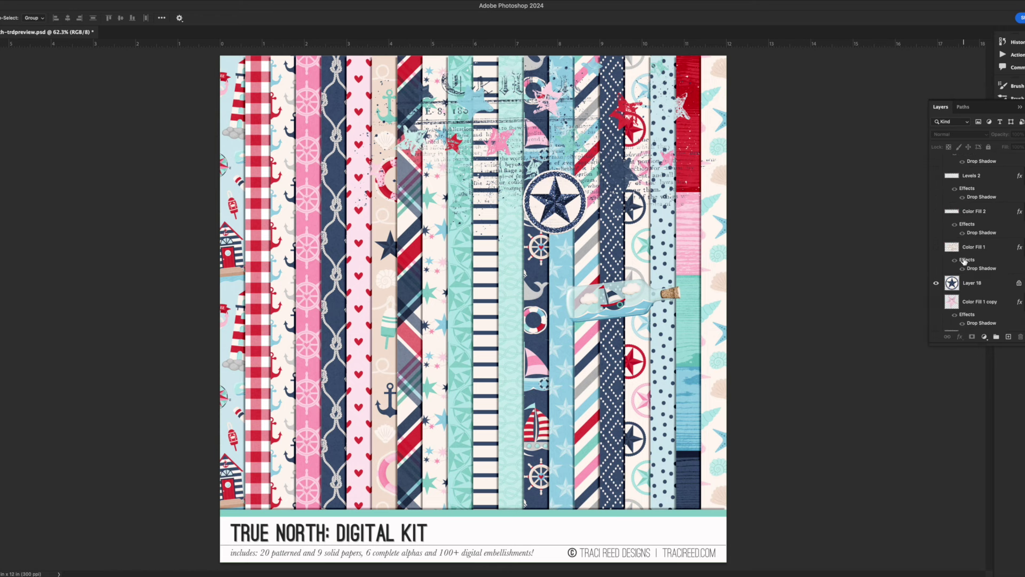
pyautogui.click(935, 283)
pyautogui.hotkey('alt', '.')
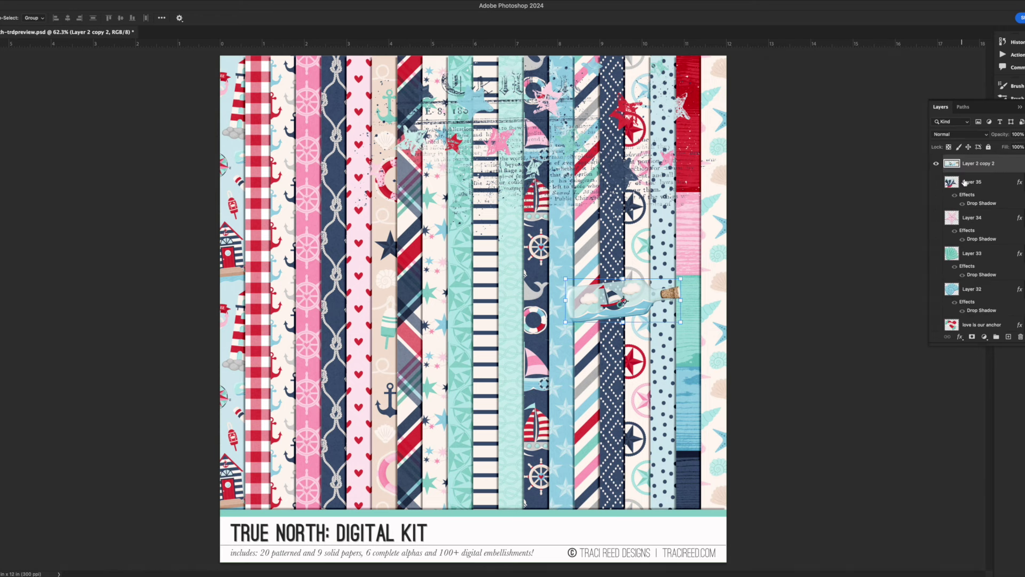
pyautogui.scroll(-15, 955, 240)
pyautogui.click(944, 283)
# Show the consecutive layers from Layer 11 up through Layer 6 copy 2, covering the splatter, ribbons, paper frames and vintage ticket.
pyautogui.scroll(5, 943, 278)
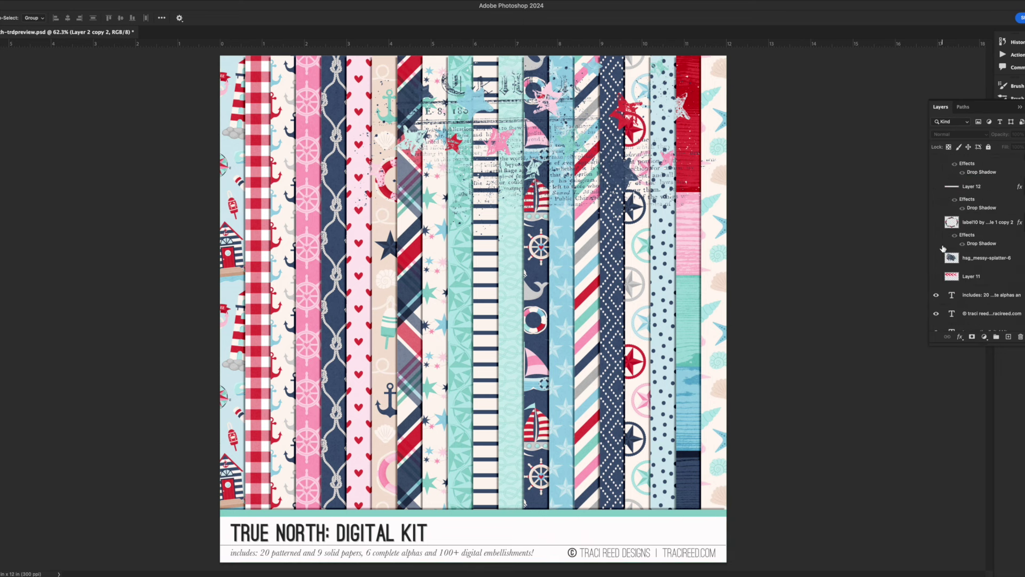
pyautogui.moveTo(937, 273); pyautogui.dragTo(934, 153)
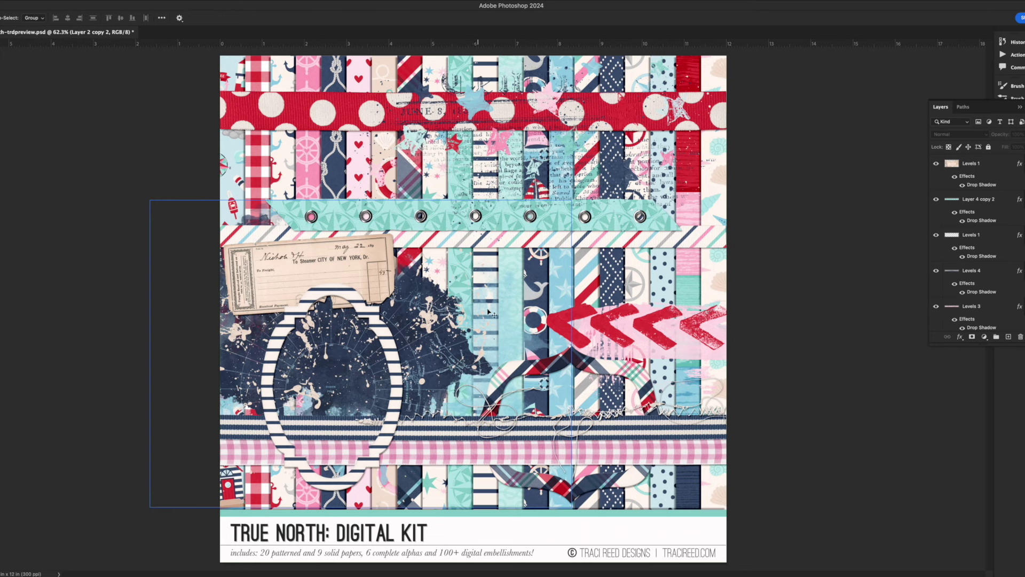
# Try shifting the star splatter near the canvas top and moving the large navy splatter to the right.
pyautogui.moveTo(487, 143)
pyautogui.mouseDown()
pyautogui.moveTo(467, 149)
pyautogui.moveTo(486, 156)
pyautogui.mouseUp()
pyautogui.moveTo(468, 361); pyautogui.dragTo(502, 371)
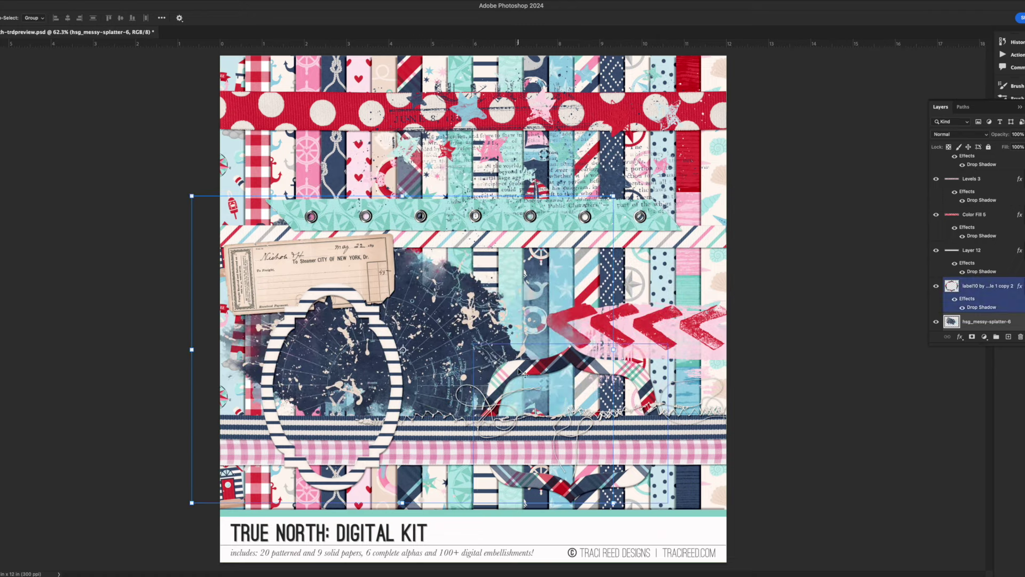
# Move the red painted chevrons on Layer 11 slightly upward.
pyautogui.click(617, 321)
pyautogui.moveTo(617, 321)
pyautogui.mouseDown()
pyautogui.moveTo(554, 289)
pyautogui.moveTo(557, 309)
pyautogui.moveTo(600, 298)
pyautogui.moveTo(610, 317)
pyautogui.moveTo(626, 317)
pyautogui.mouseUp()
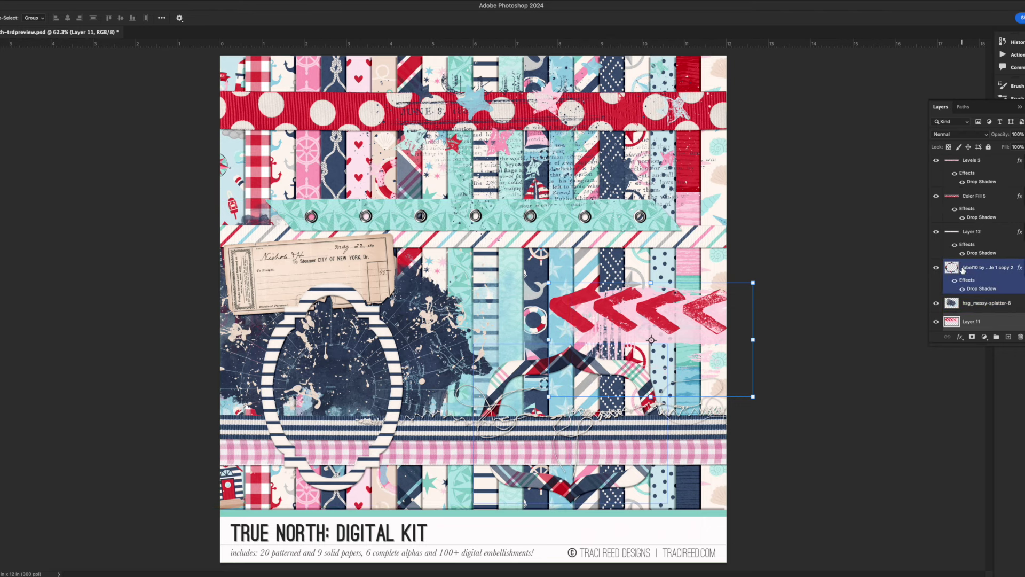
# Show the navy rope frame on Hue/Saturation 1 and the postcard frame on Levels 3.
pyautogui.scroll(5, 962, 269)
pyautogui.scroll(-3, 962, 270)
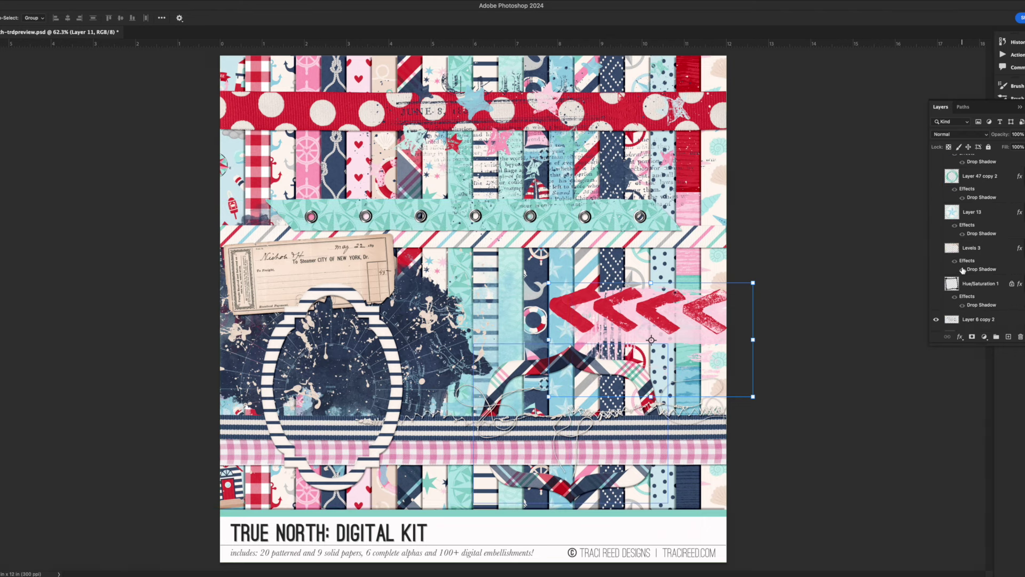
pyautogui.click(936, 283)
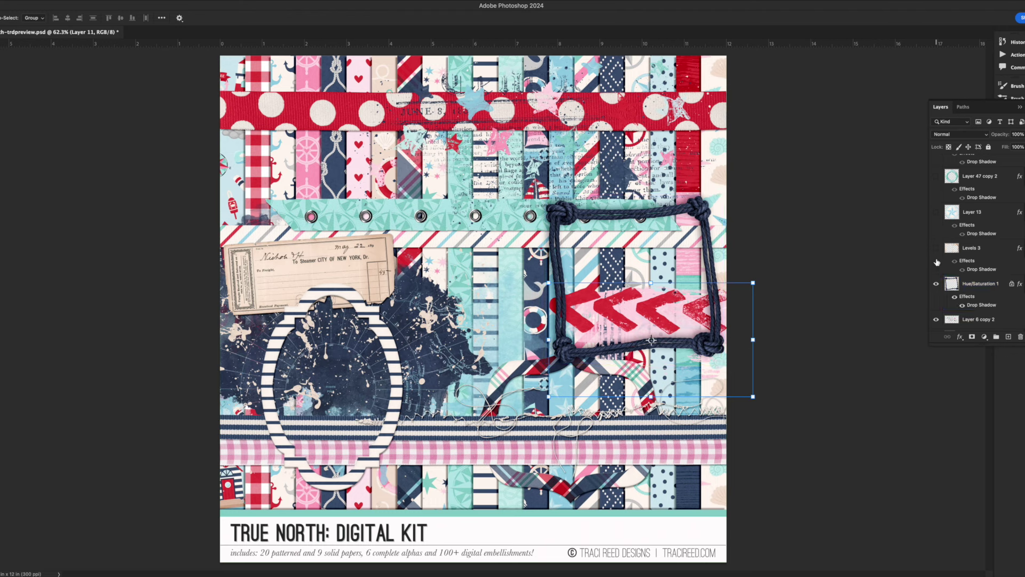
pyautogui.click(936, 248)
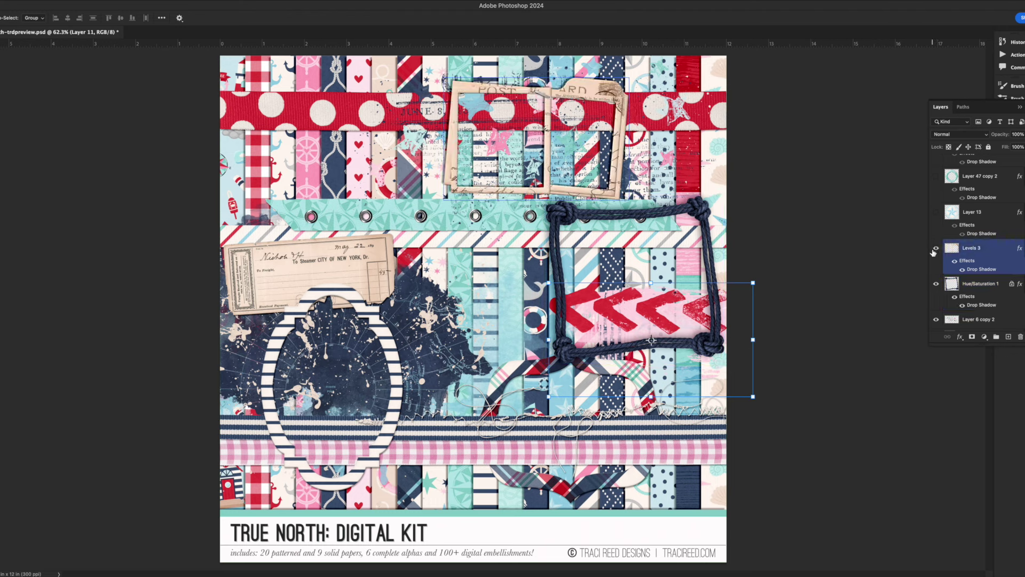
# Show the run of element layers from Layer 13 up through collector, including the nets, beach hut, life rings and shell collector sign.
pyautogui.scroll(3, 936, 250)
pyautogui.moveTo(935, 280); pyautogui.dragTo(937, 145)
pyautogui.click(630, 252)
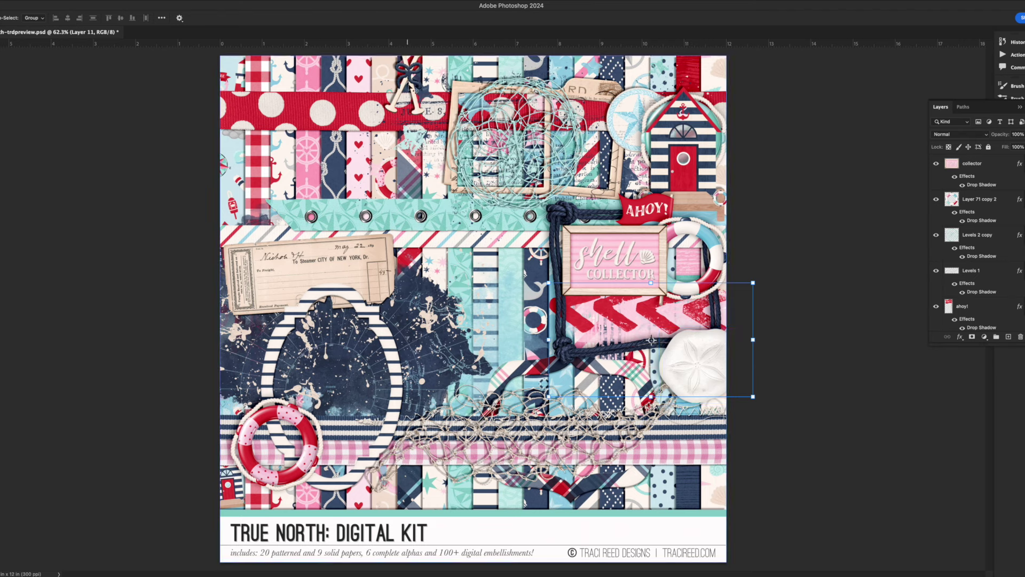
# Move the tied oars down fully onto the canvas and shift the blue compass on Layer 13 slightly left.
pyautogui.moveTo(408, 72); pyautogui.dragTo(416, 145)
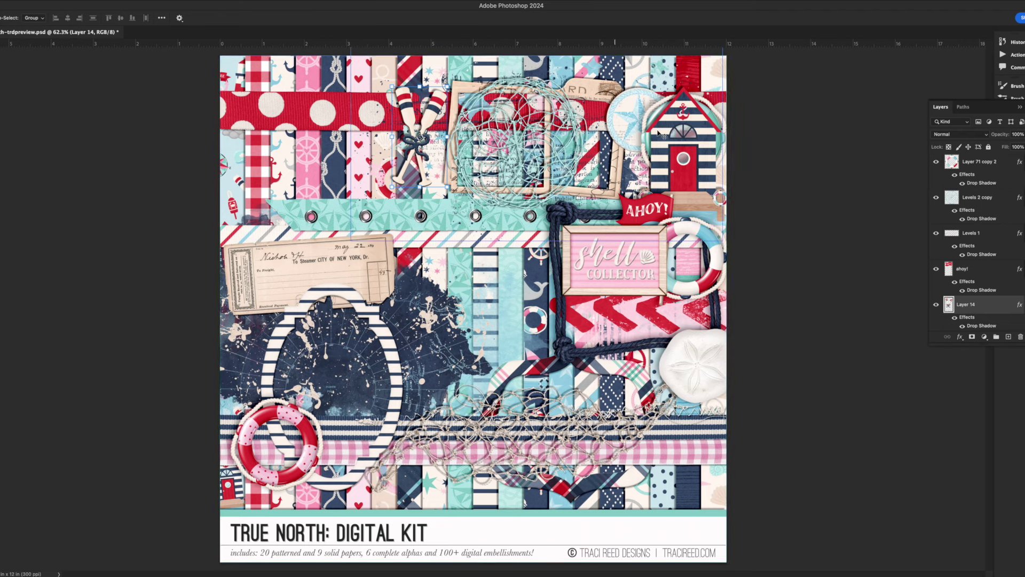
pyautogui.moveTo(617, 121); pyautogui.dragTo(599, 120)
# Show the red star badge, Take Me to the Beach sign, pink compass, rope flower and teal star layers.
pyautogui.scroll(4, 952, 251)
pyautogui.scroll(4, 953, 251)
pyautogui.click(936, 236)
pyautogui.scroll(2, 937, 251)
pyautogui.click(936, 263)
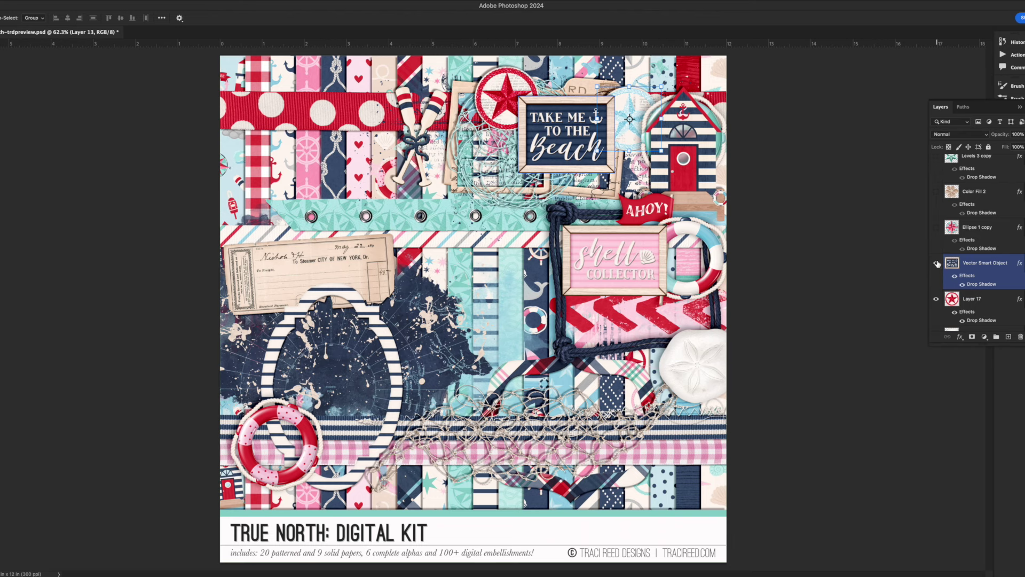
pyautogui.click(936, 229)
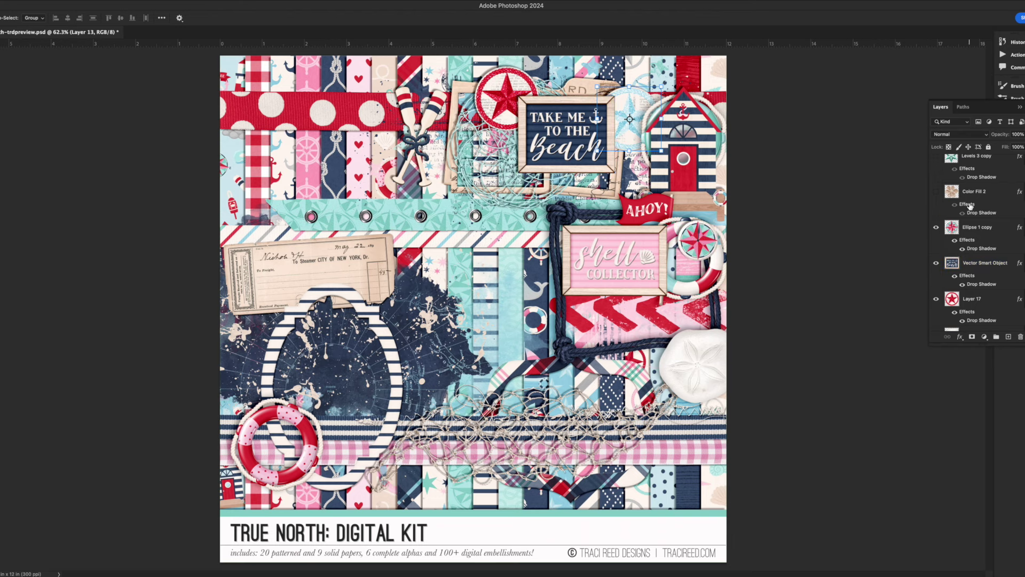
pyautogui.click(936, 192)
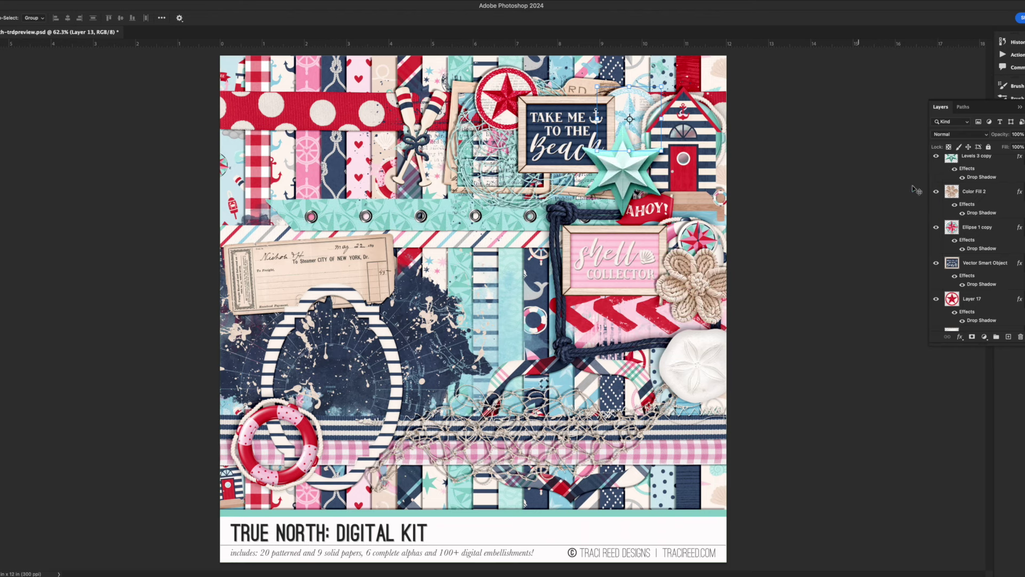
# Show the ornate white frame, the sun, fun & relaxation flag, the navy leaves and the aqua star badge.
pyautogui.scroll(4, 979, 185)
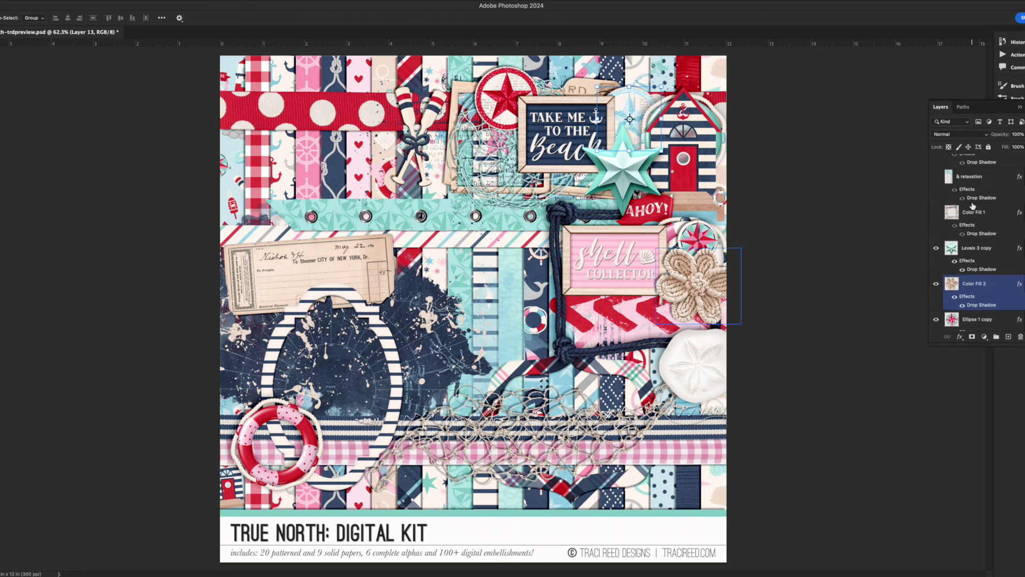
pyautogui.click(936, 274)
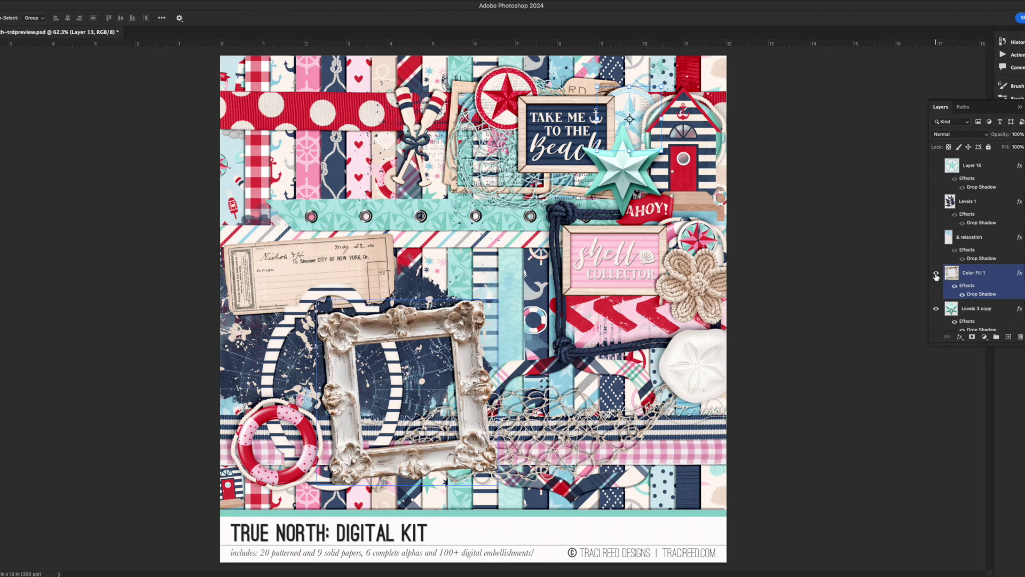
pyautogui.click(935, 237)
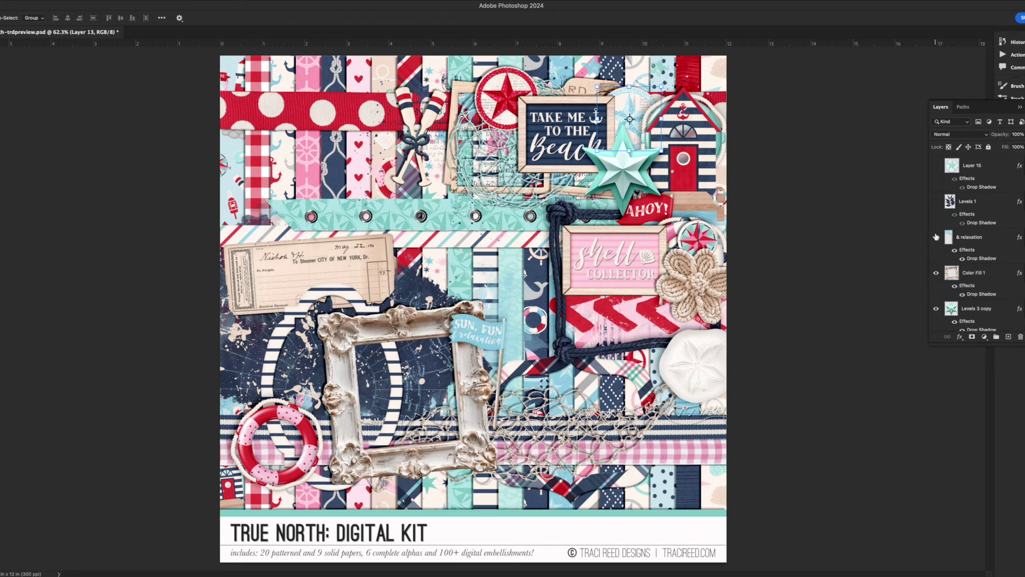
pyautogui.click(936, 202)
pyautogui.click(936, 166)
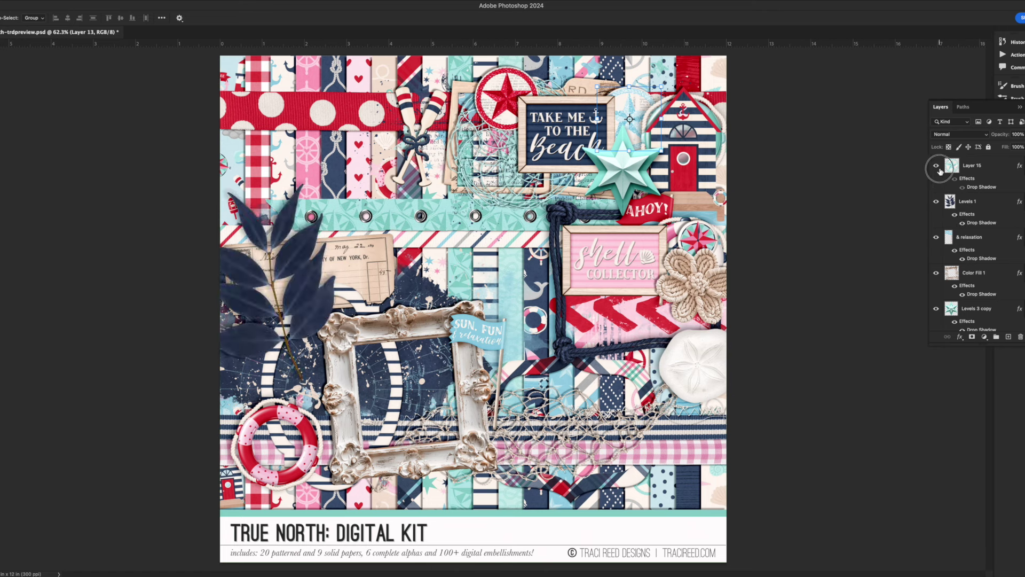
# Show the Down by the Shore sign, the colored chevron arrows and the red My Kind of Vacay sign.
pyautogui.scroll(2, 945, 260)
pyautogui.scroll(3, 945, 260)
pyautogui.click(936, 263)
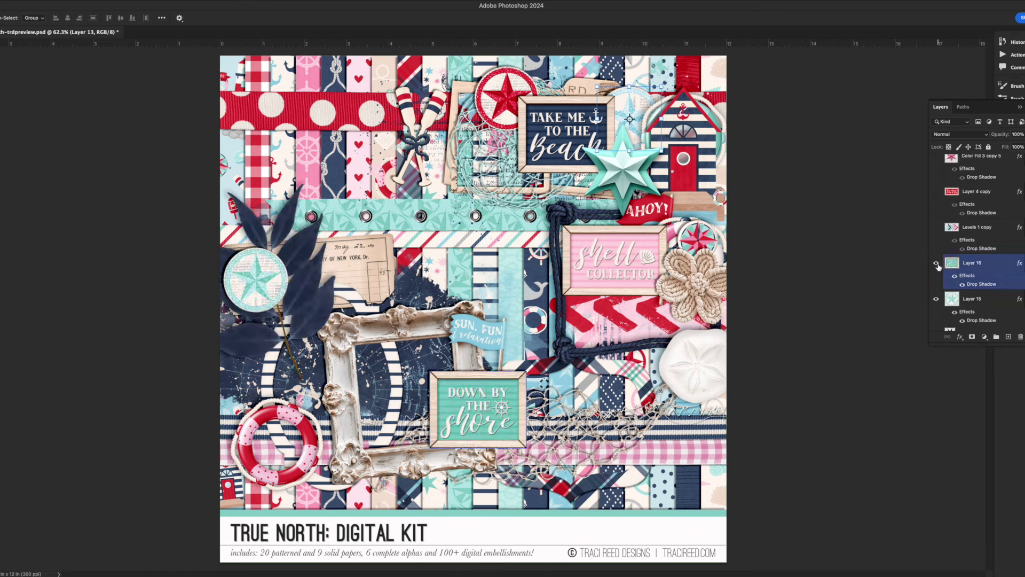
pyautogui.scroll(3, 942, 278)
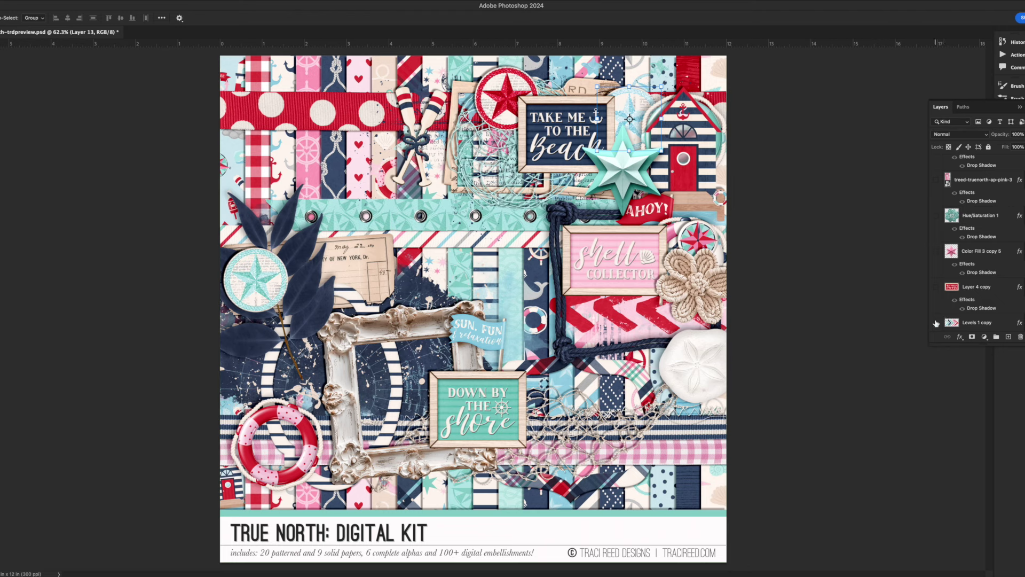
pyautogui.click(936, 323)
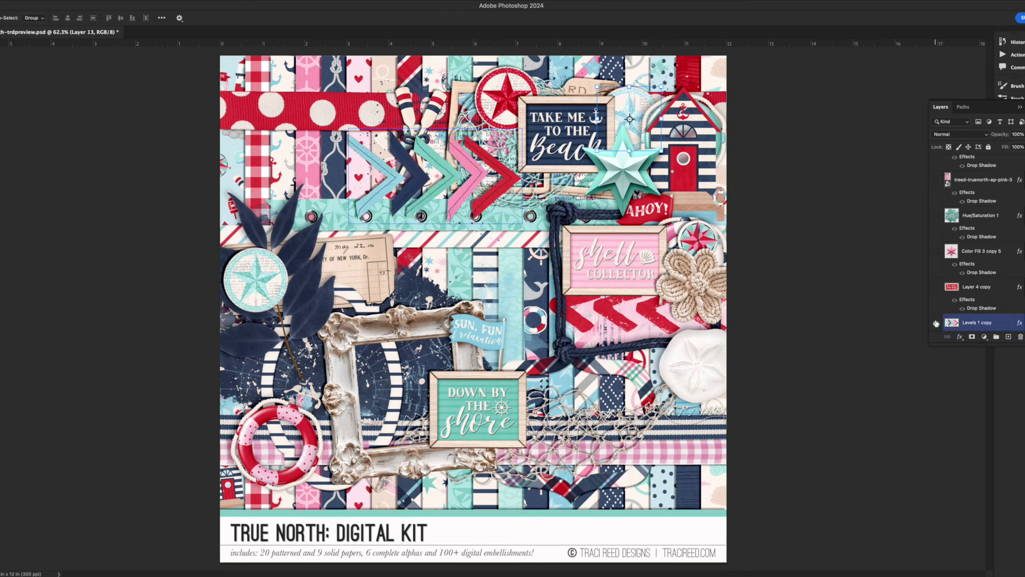
pyautogui.click(935, 287)
# Show the pink star, the teal flower and the three numbered tags in pink, blue and white.
pyautogui.scroll(1, 939, 285)
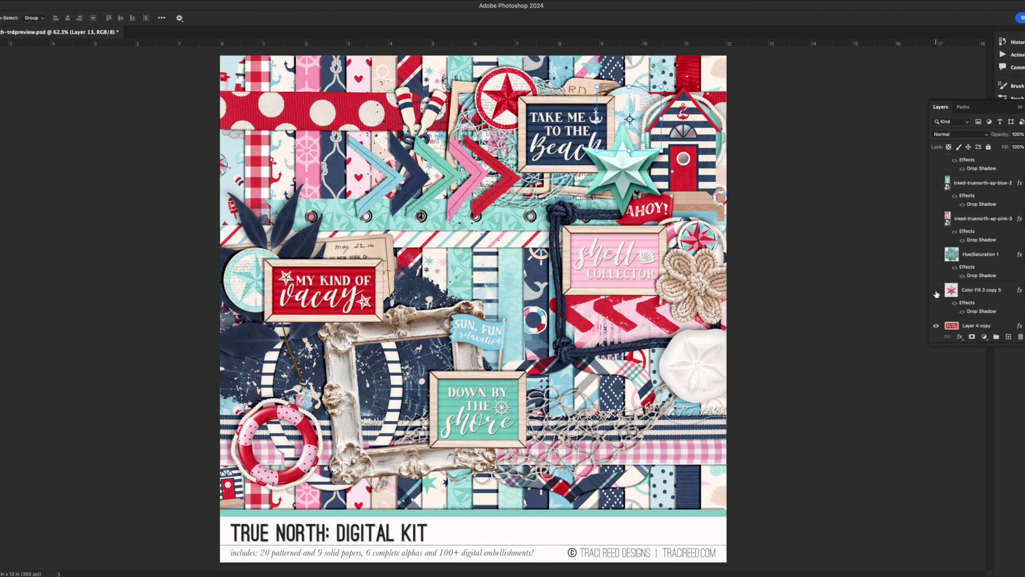
pyautogui.click(936, 291)
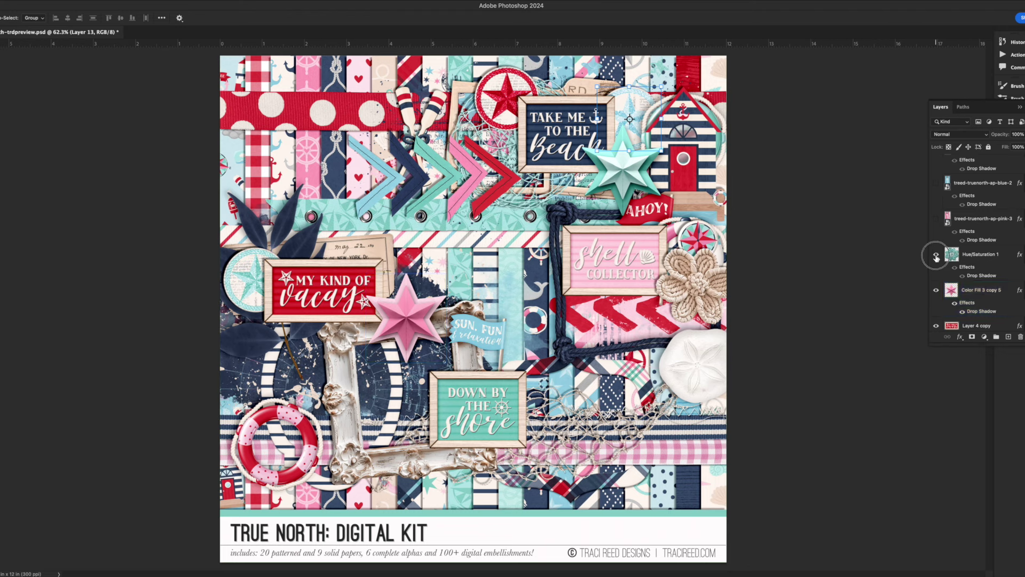
pyautogui.click(935, 255)
pyautogui.scroll(2, 942, 289)
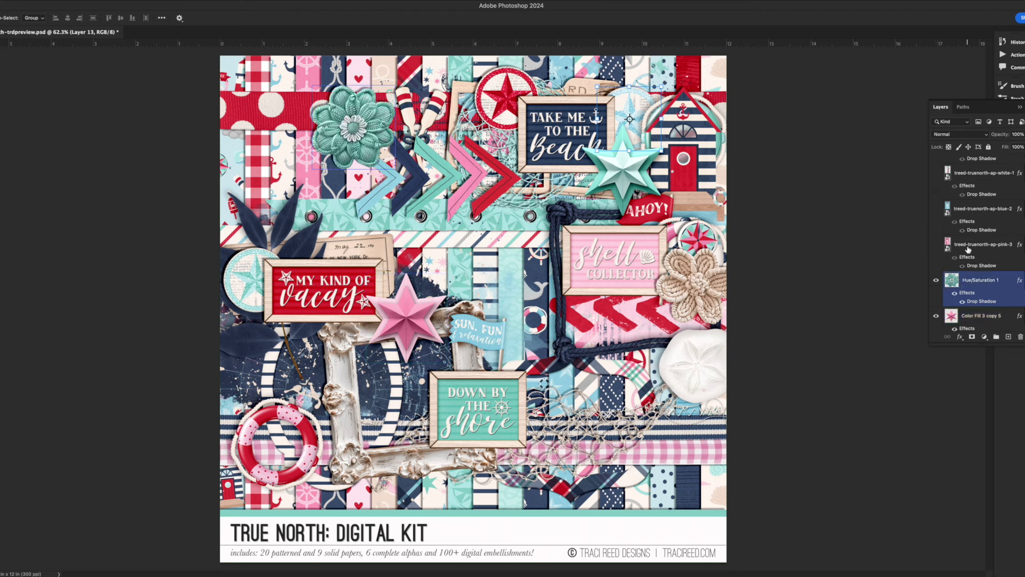
pyautogui.moveTo(939, 297); pyautogui.dragTo(936, 232)
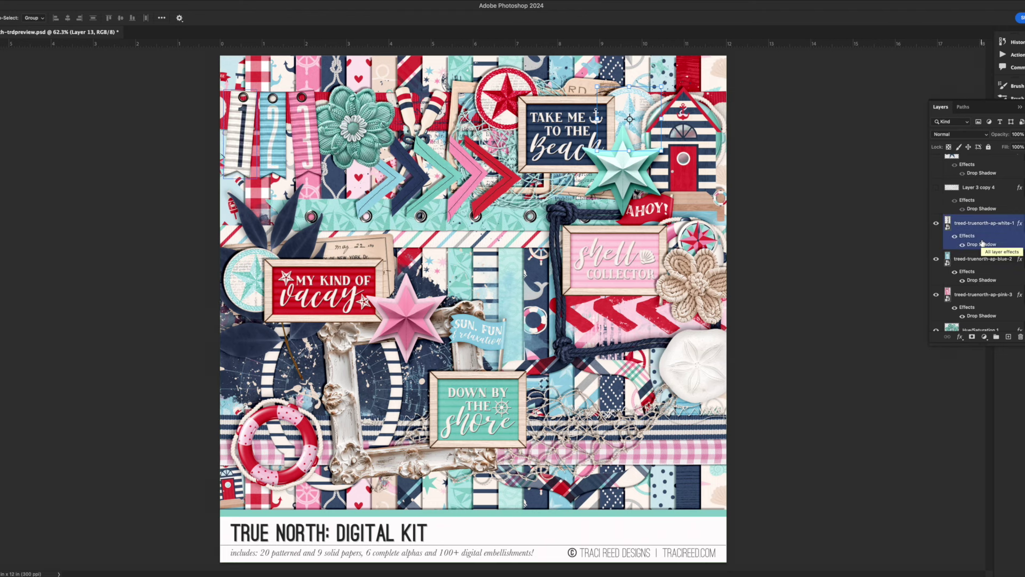
# Show the star scatter on Layer 3 copy 4, the large navy-blue star and the seaside stories flag.
pyautogui.scroll(3, 945, 261)
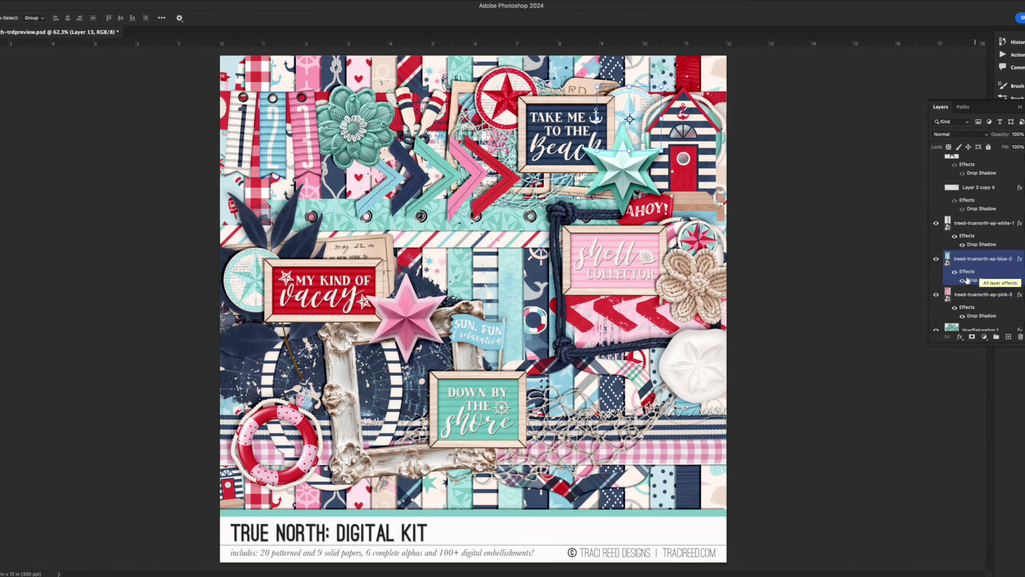
pyautogui.click(936, 266)
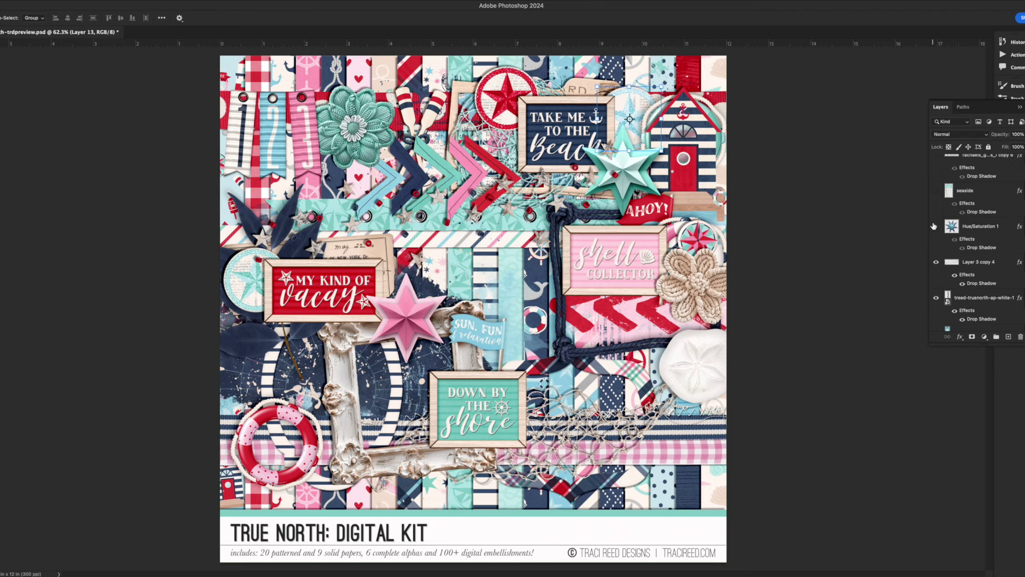
pyautogui.click(934, 226)
pyautogui.scroll(3, 935, 230)
pyautogui.click(936, 280)
# Show the seashell garland, the light blue scallop shell, the pink starfish and the navy star badge on Layer 18.
pyautogui.scroll(2, 943, 279)
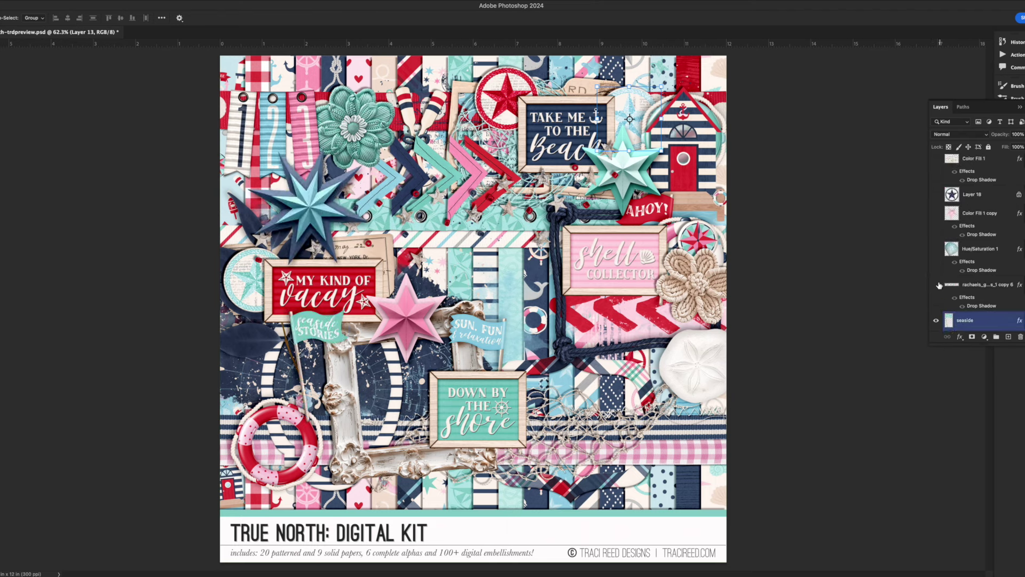
pyautogui.click(936, 284)
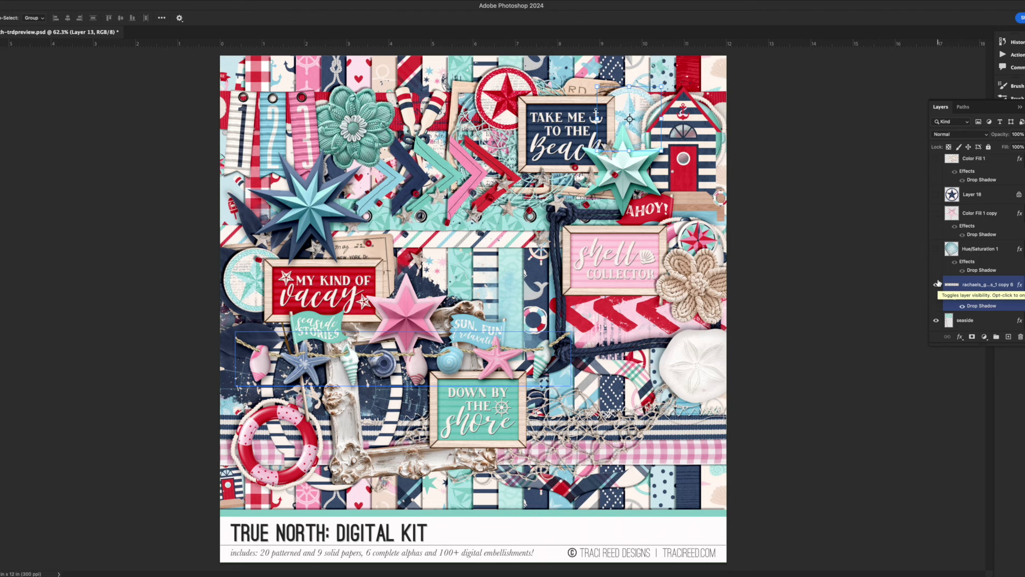
pyautogui.click(937, 248)
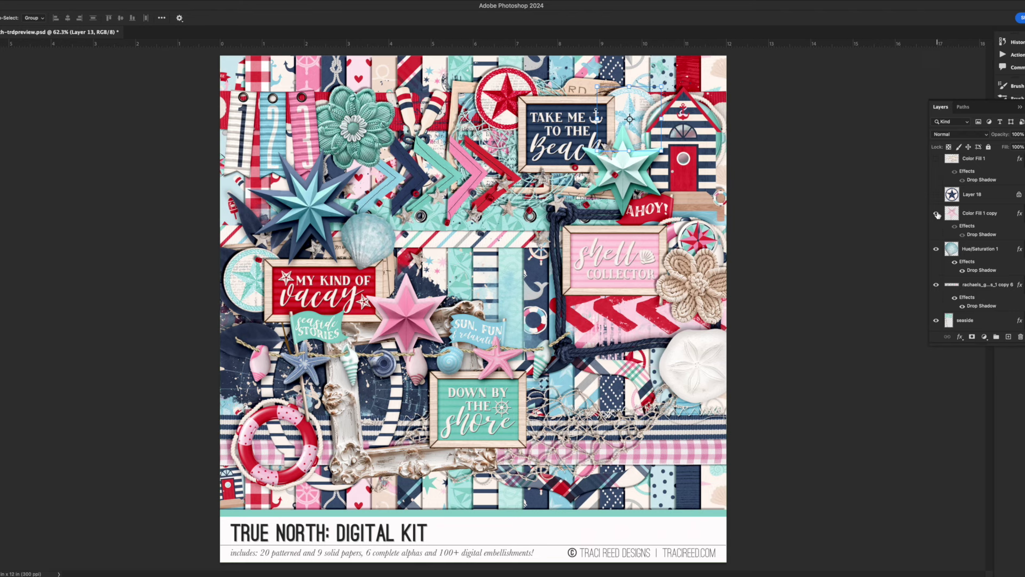
pyautogui.click(936, 213)
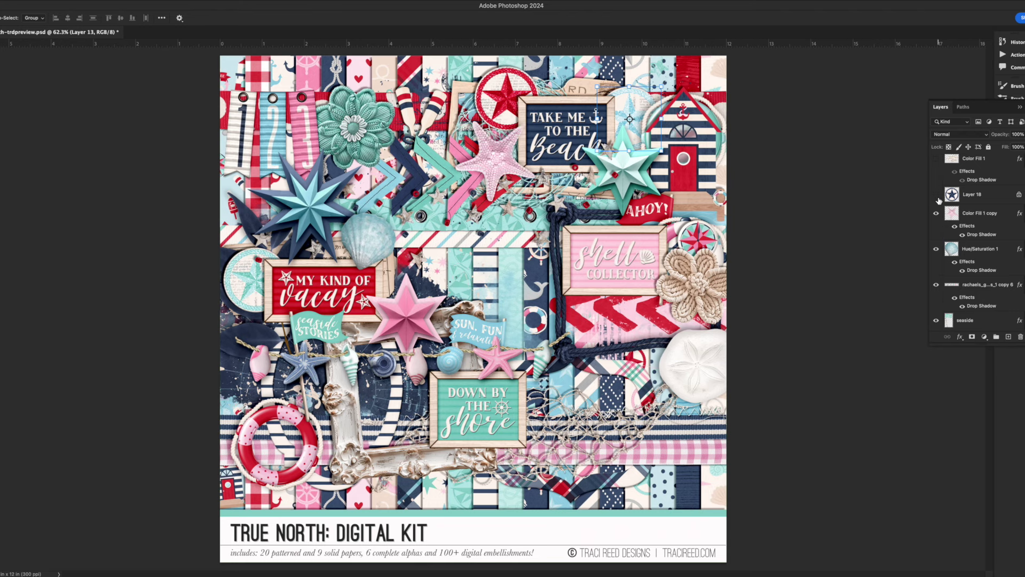
pyautogui.click(937, 195)
# Show the cream shell on Color Fill 1 and the string layers Color Fill 2, Levels 2 and Color Fill 3.
pyautogui.scroll(5, 938, 230)
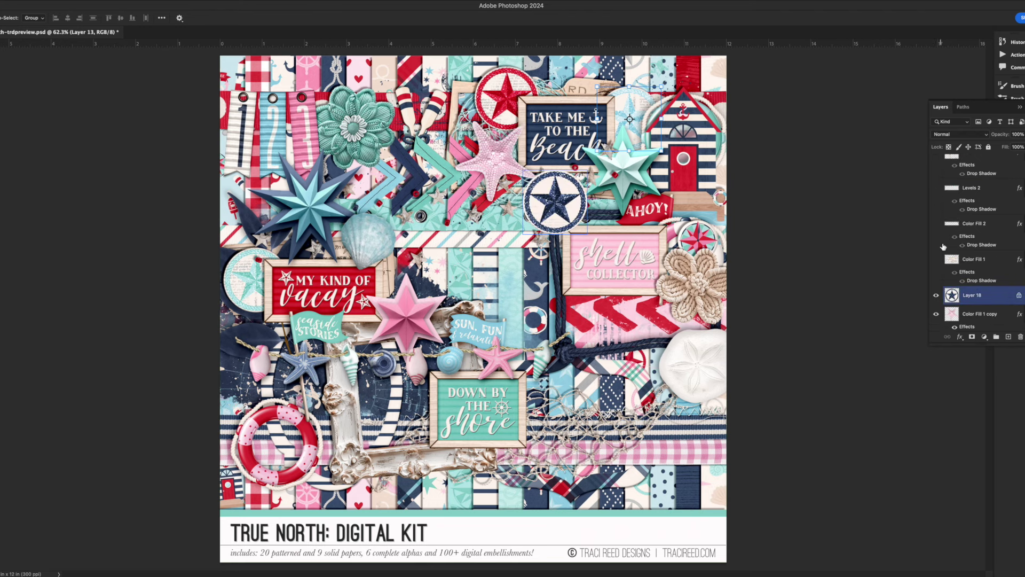
pyautogui.click(937, 260)
pyautogui.scroll(3, 938, 263)
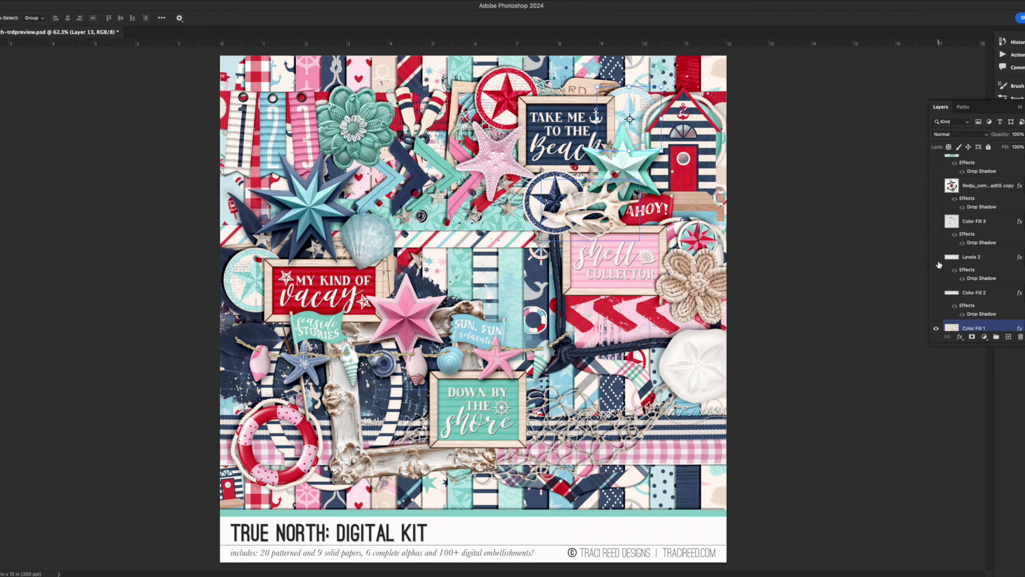
pyautogui.click(936, 257)
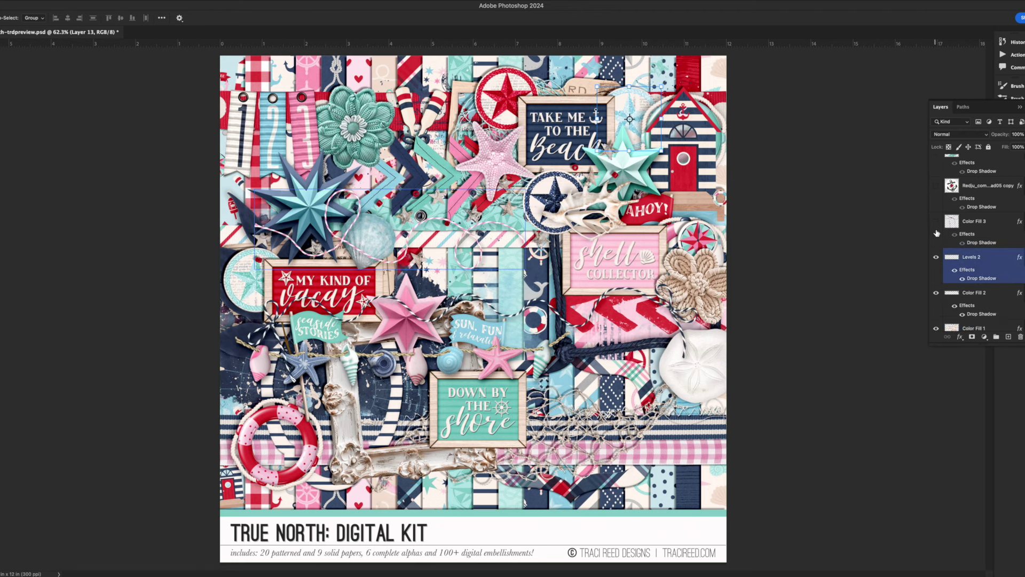
pyautogui.click(935, 222)
pyautogui.scroll(2, 936, 223)
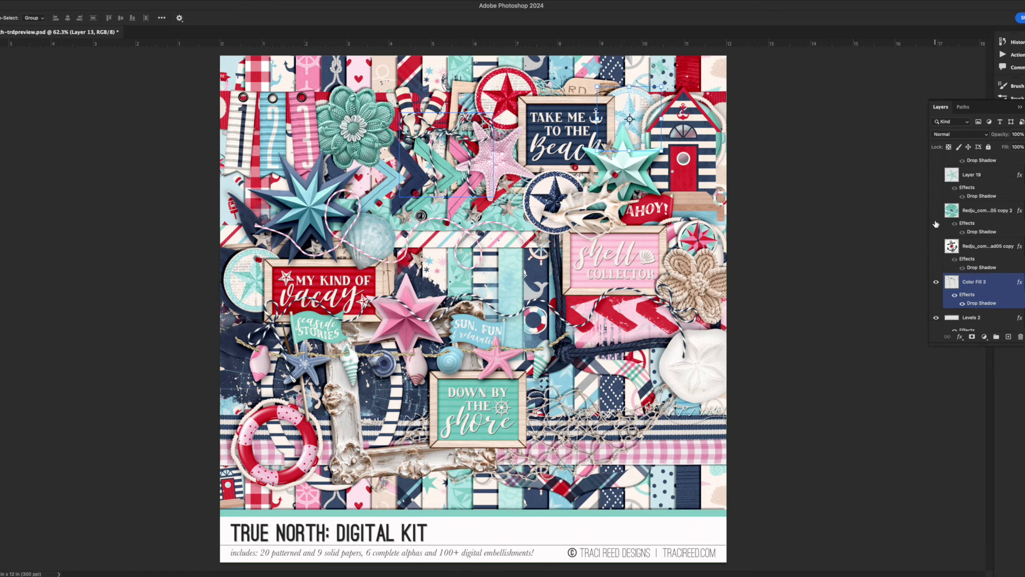
# Show the anchor badge, the small teal button and the teal starfish on Layer 19.
pyautogui.click(935, 249)
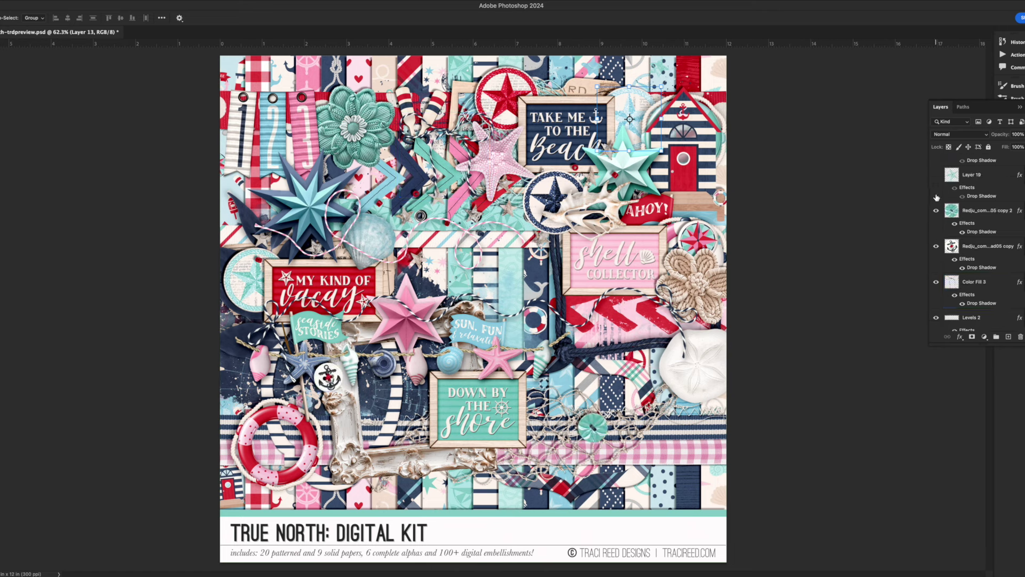
pyautogui.click(935, 176)
pyautogui.scroll(6, 961, 224)
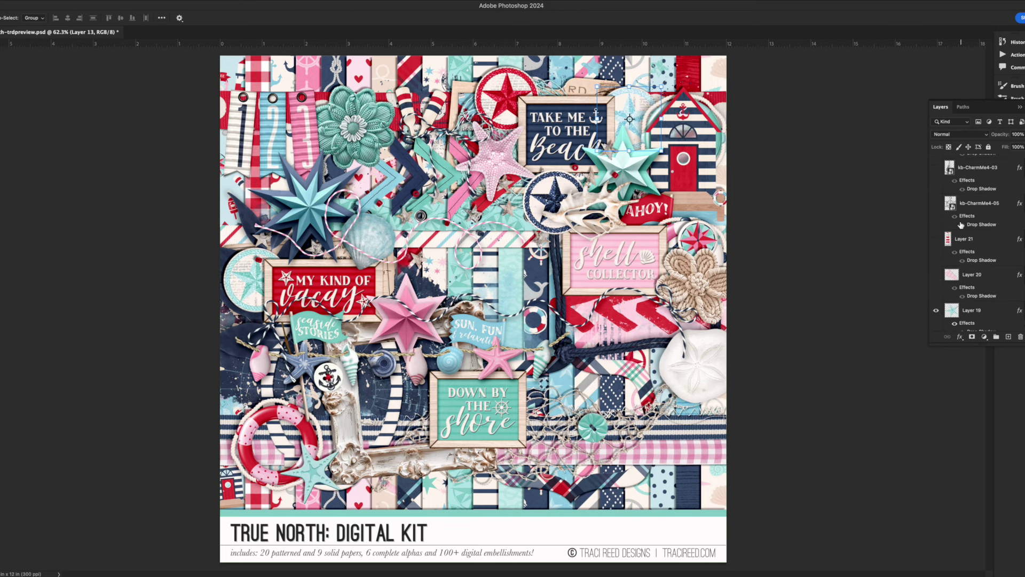
pyautogui.click(951, 310)
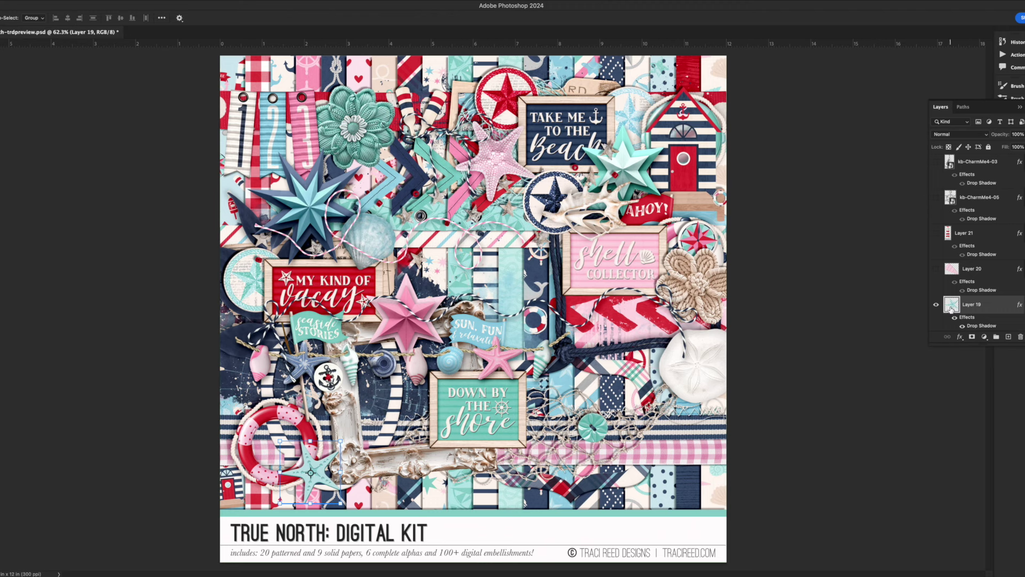
pyautogui.scroll(1, 950, 309)
# Show the pink seashell on Layer 20 and the red-and-white lighthouse on Layer 21.
pyautogui.click(937, 308)
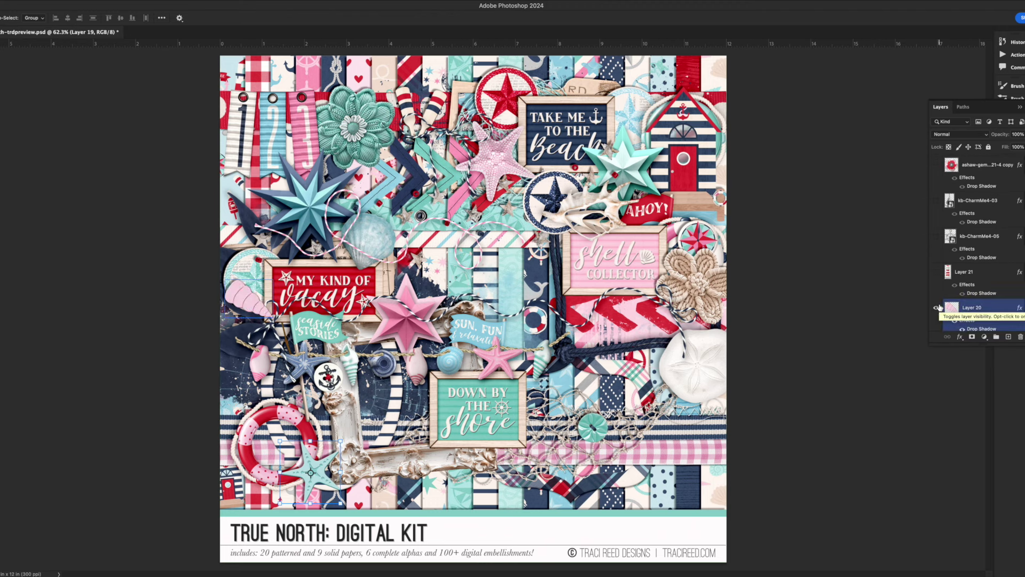
pyautogui.click(937, 275)
pyautogui.scroll(2, 937, 275)
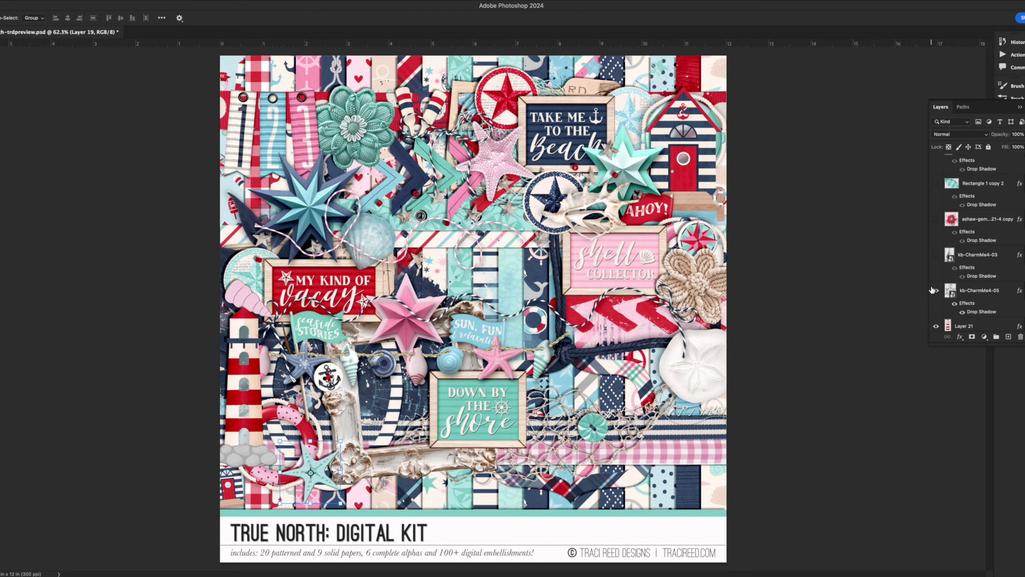
# Show the metal charms kb-CharmMe4-05 and kb-CharmMe4-03 and the red flower above them.
pyautogui.click(934, 289)
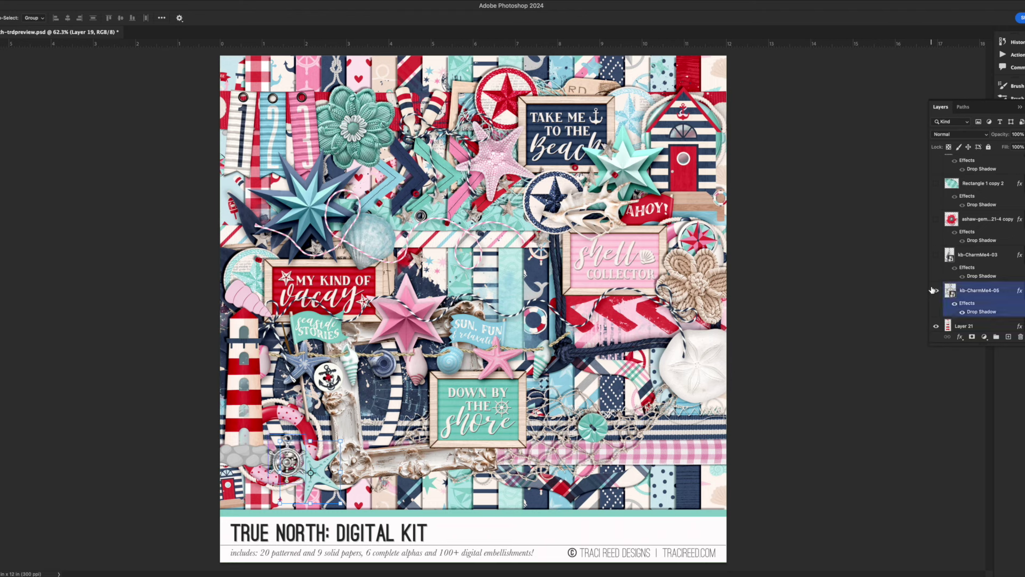
pyautogui.click(935, 255)
pyautogui.click(965, 310)
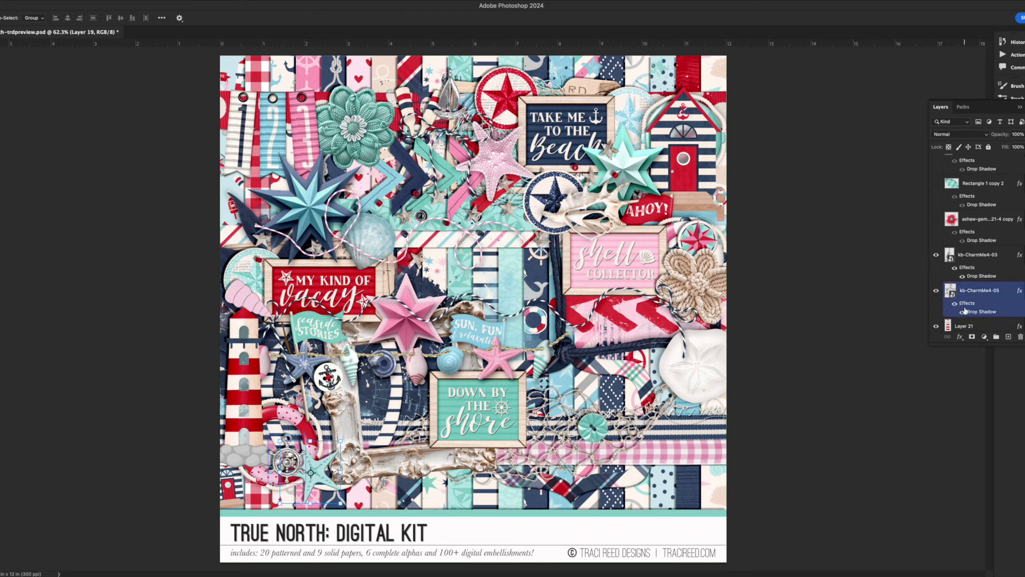
pyautogui.click(936, 220)
pyautogui.scroll(3, 941, 227)
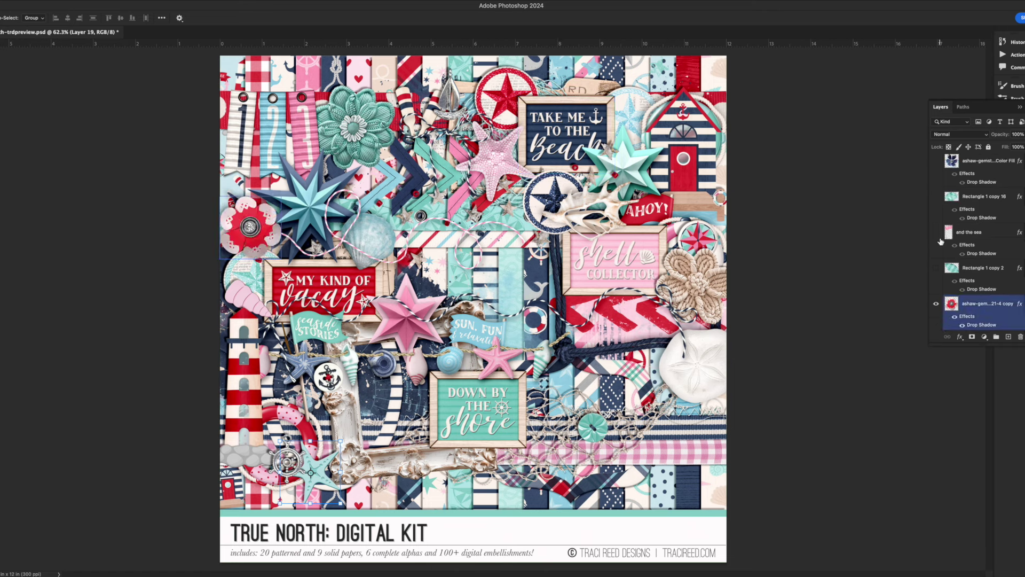
# Show Rectangle 1 copy 2, the pink "and the sea" flag, Rectangle 1 copy 16, and the navy and pink flowers.
pyautogui.click(936, 268)
pyautogui.click(935, 232)
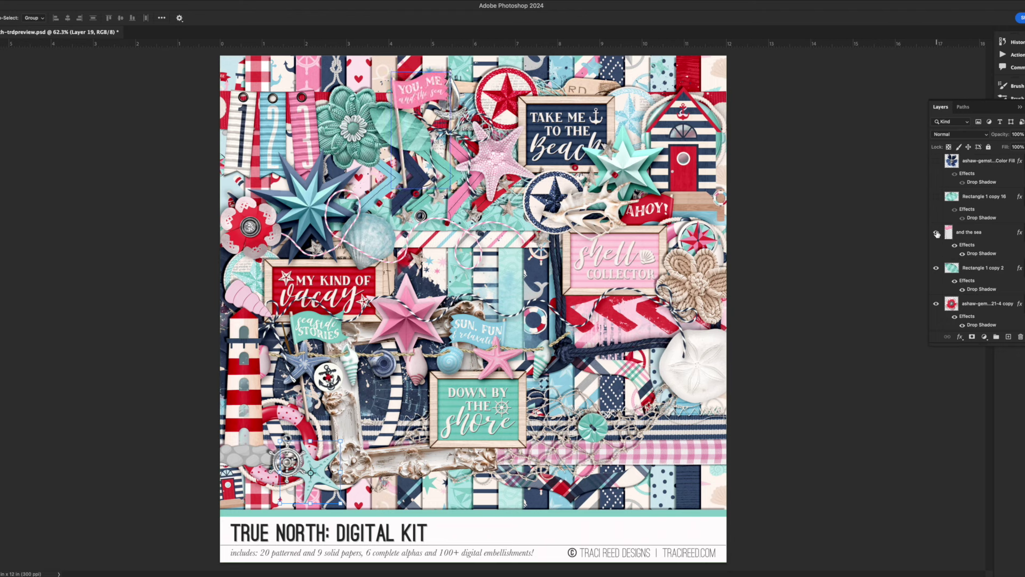
pyautogui.click(936, 197)
pyautogui.click(935, 161)
pyautogui.scroll(4, 939, 214)
pyautogui.click(936, 248)
pyautogui.scroll(1, 940, 226)
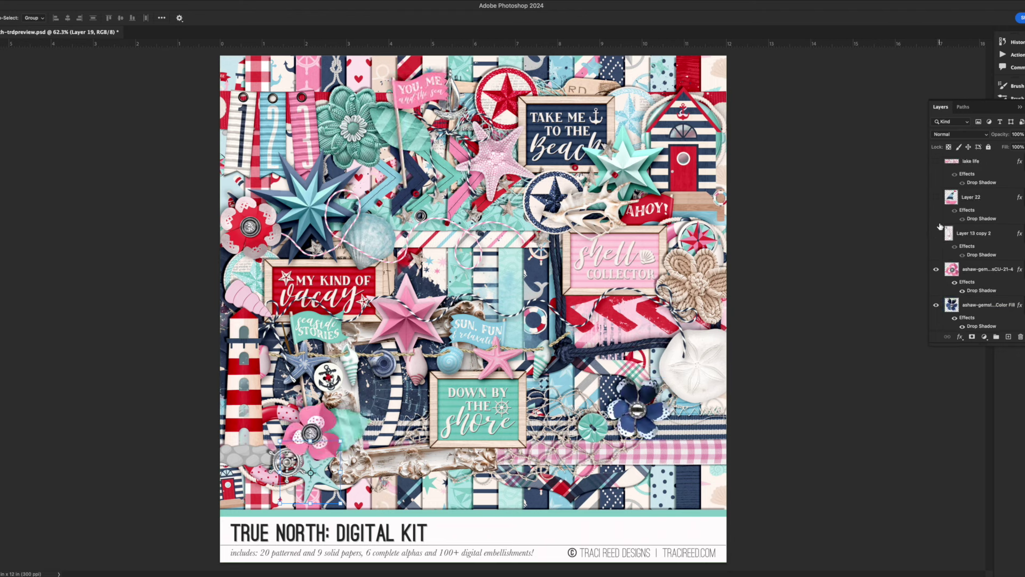
# Show the message bottle on Layer 13 copy 2 and the pink boat on Layer 22.
pyautogui.click(936, 233)
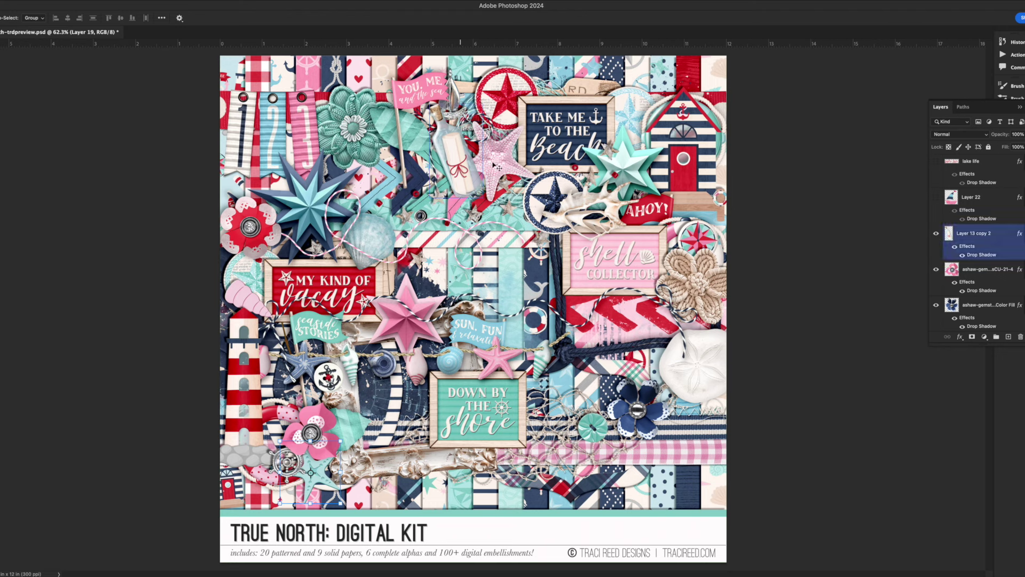
pyautogui.click(936, 197)
pyautogui.scroll(3, 931, 197)
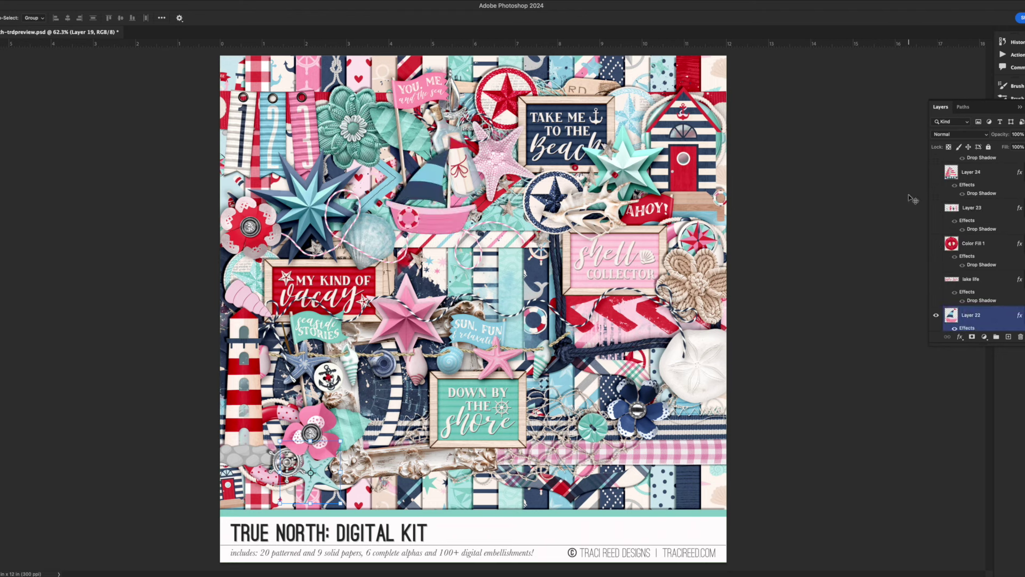
# Show the "lake life" word art, the red button on Color Fill 1 and the popsicles on Layer 23.
pyautogui.click(935, 279)
pyautogui.click(934, 281)
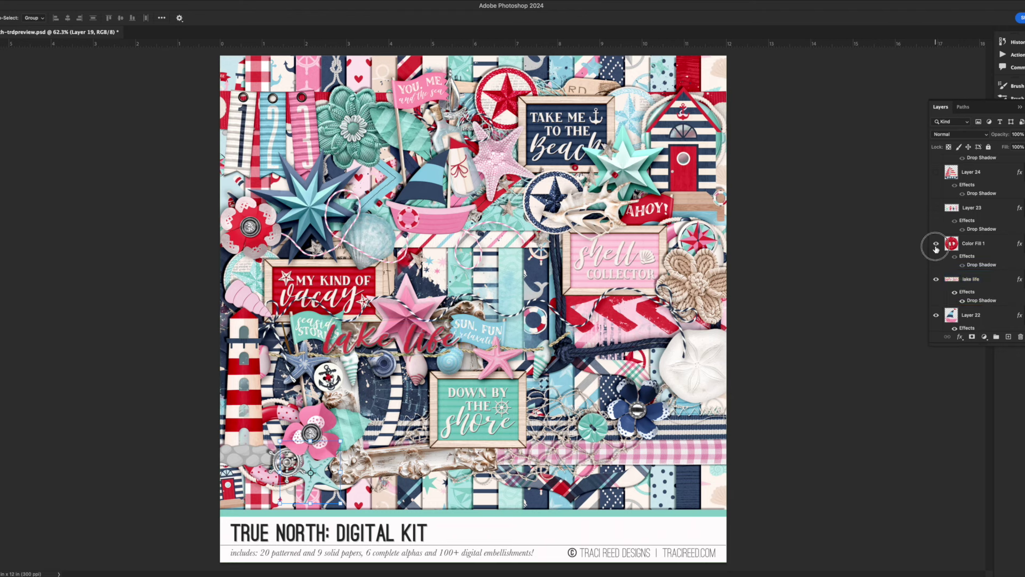
pyautogui.click(935, 243)
pyautogui.click(935, 208)
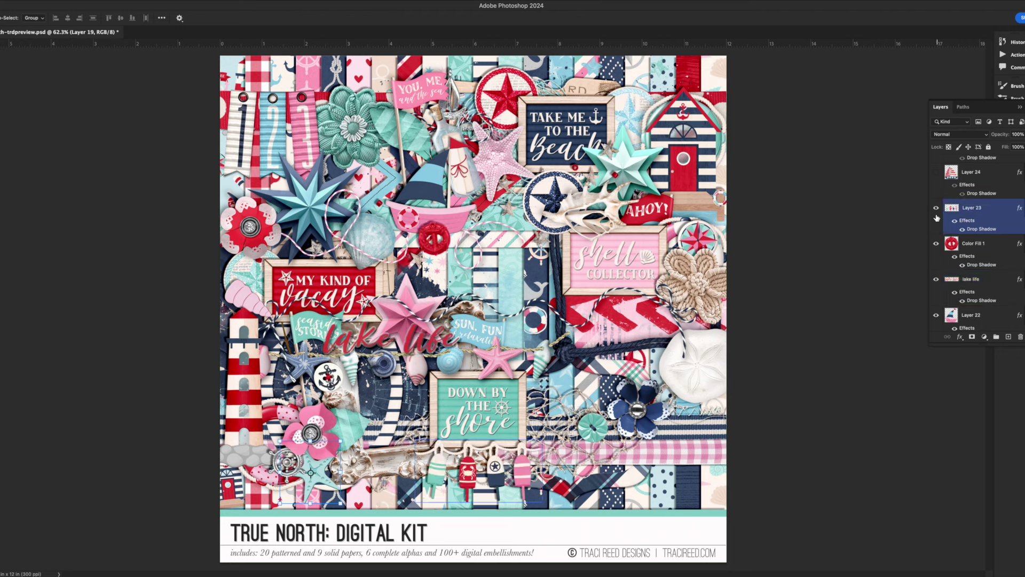
# Show the striped sailboat on Layer 24, the splish flag, the family time anchor and the pink piece on Color Fill 2.
pyautogui.click(936, 172)
pyautogui.scroll(3, 937, 203)
pyautogui.click(935, 233)
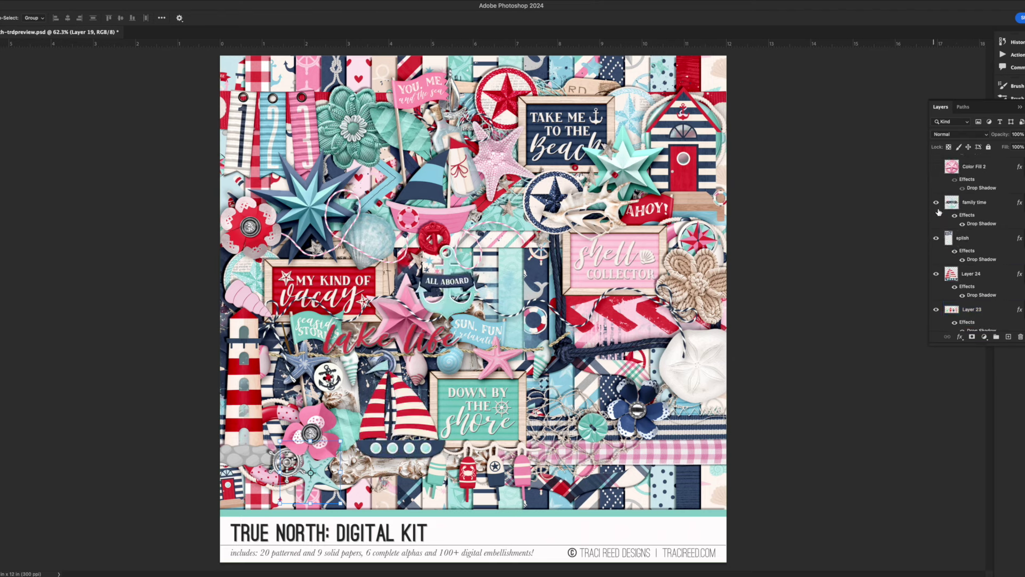
pyautogui.click(936, 166)
pyautogui.click(941, 206)
pyautogui.scroll(3, 940, 212)
# Show the anchor charm kb-CharmMe4-04 and the blue crab badge on Layer 4 copy 2.
pyautogui.click(936, 243)
pyautogui.click(936, 208)
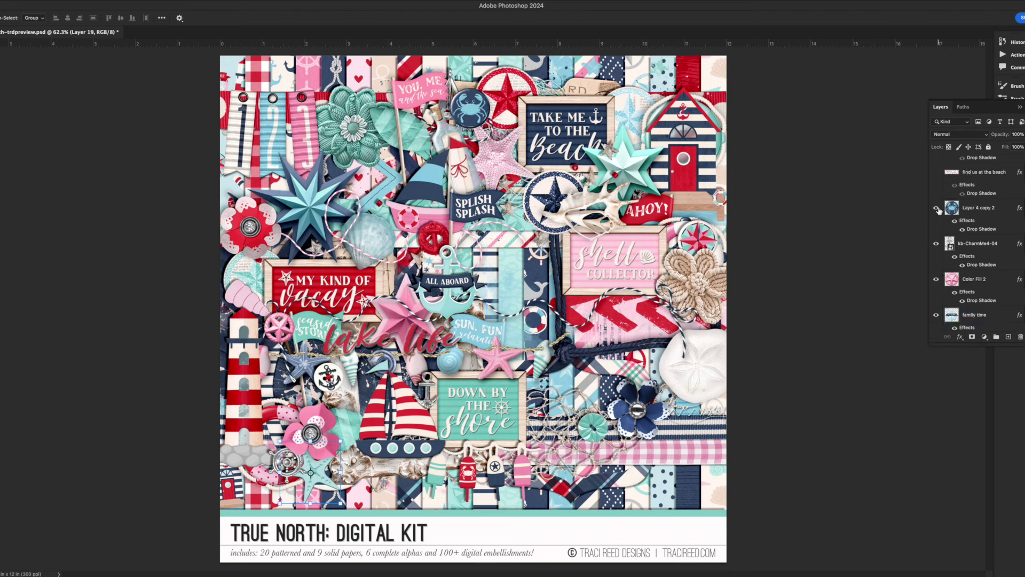
pyautogui.scroll(3, 939, 224)
# Show the banners on the layers "find us at the beach", "it's a shore thing" and Layer 25.
pyautogui.click(936, 225)
pyautogui.click(937, 231)
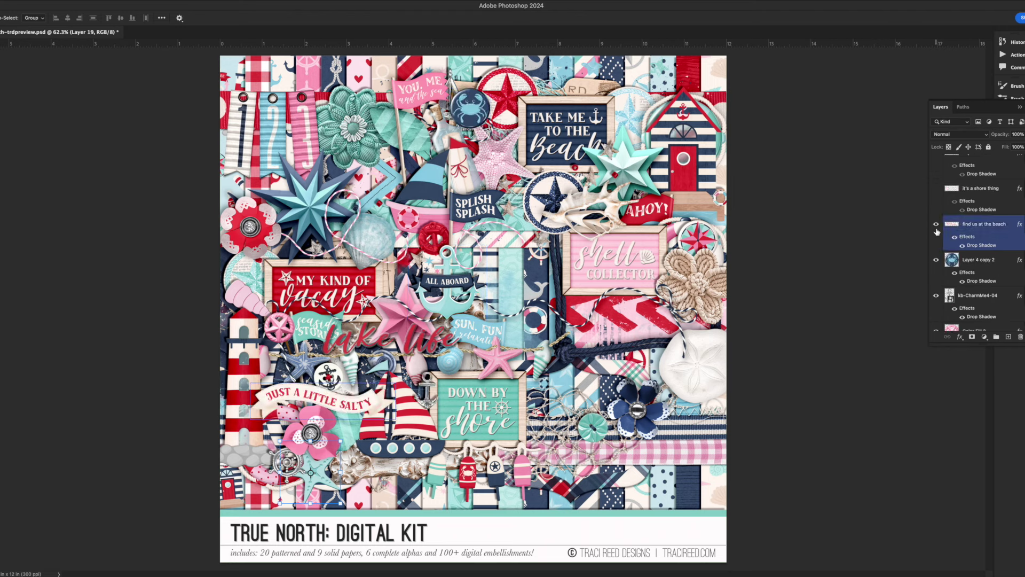
pyautogui.click(936, 188)
pyautogui.scroll(3, 938, 203)
pyautogui.click(936, 241)
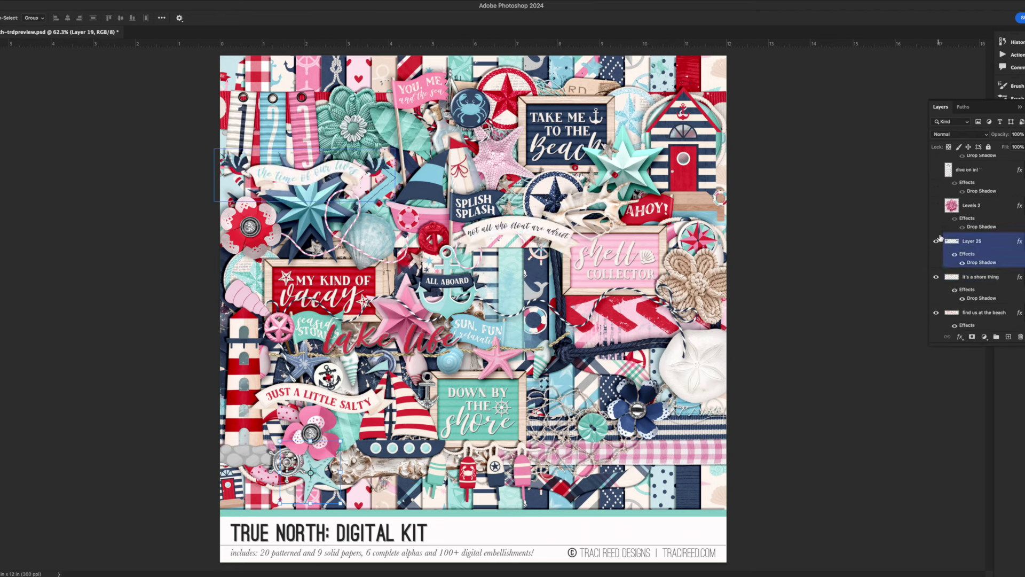
pyautogui.scroll(2, 939, 240)
# Show the pink crochet flower, the "dive on in!" flag and the red star on Levels 5.
pyautogui.click(936, 272)
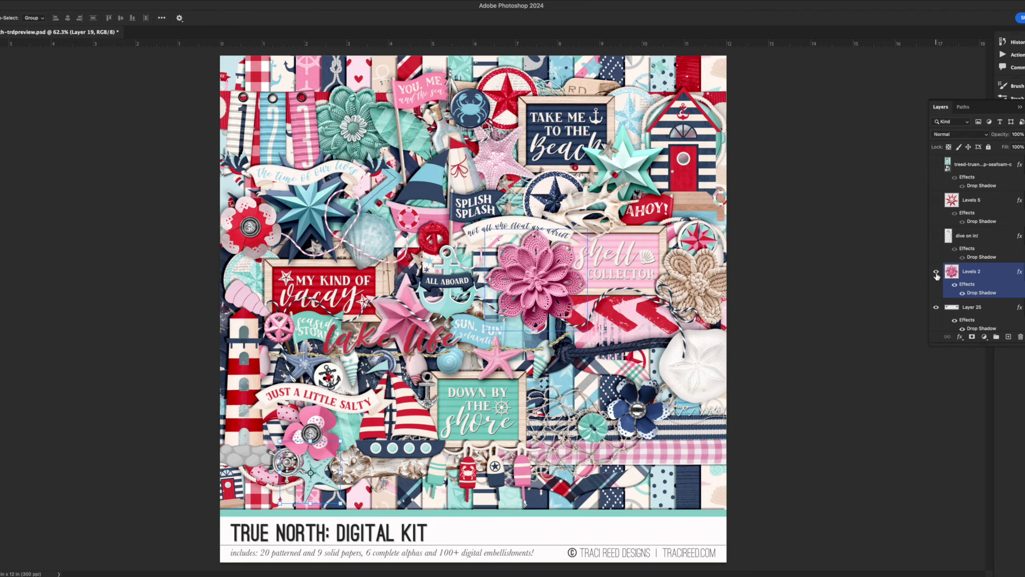
pyautogui.click(941, 236)
pyautogui.click(935, 236)
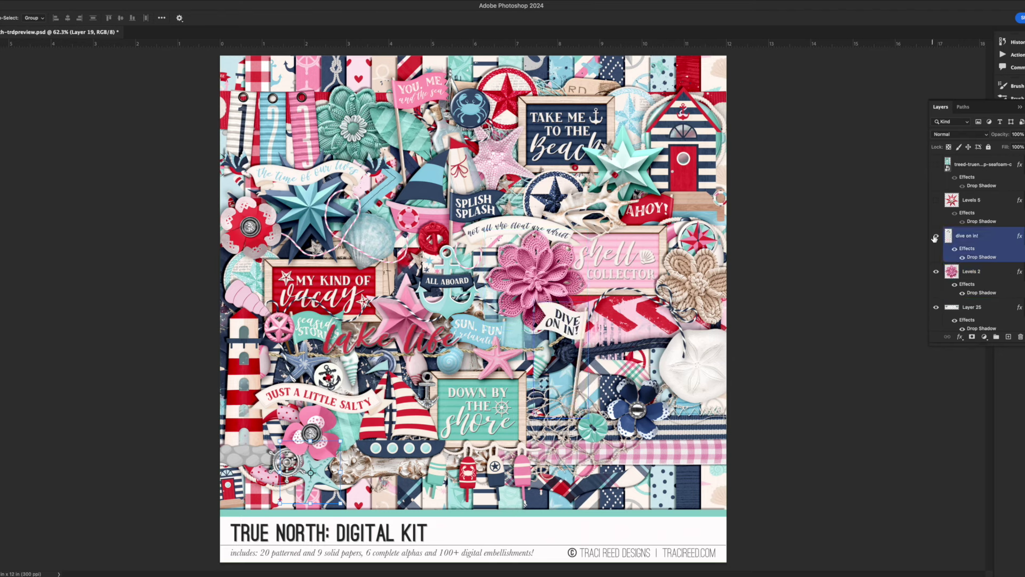
pyautogui.click(936, 200)
pyautogui.scroll(4, 941, 210)
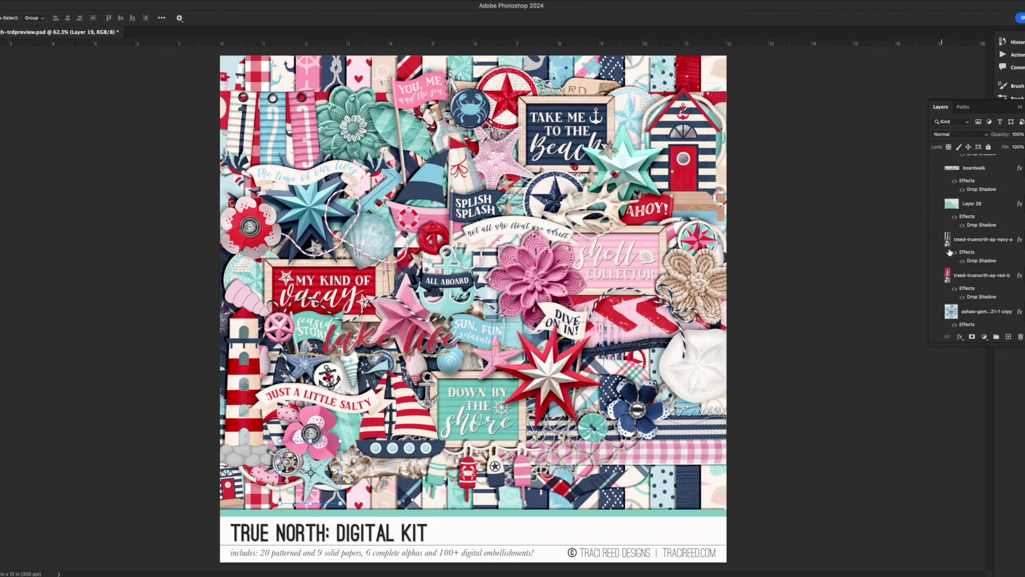
# Show the light blue flower, the red and navy alphabet tags and the teal whale on Layer 26.
pyautogui.moveTo(938, 315); pyautogui.dragTo(935, 220)
pyautogui.scroll(3, 935, 221)
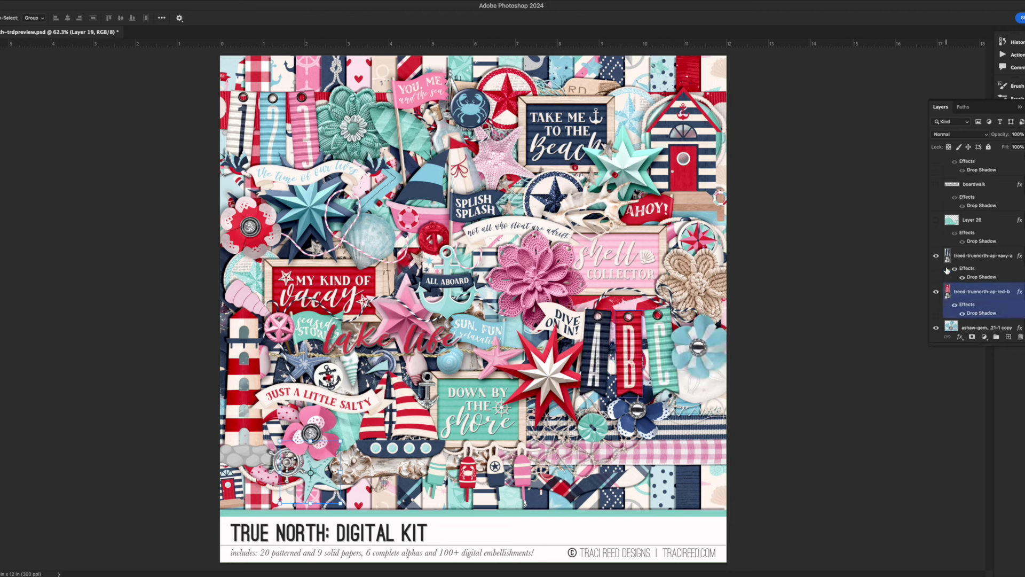
pyautogui.click(943, 265)
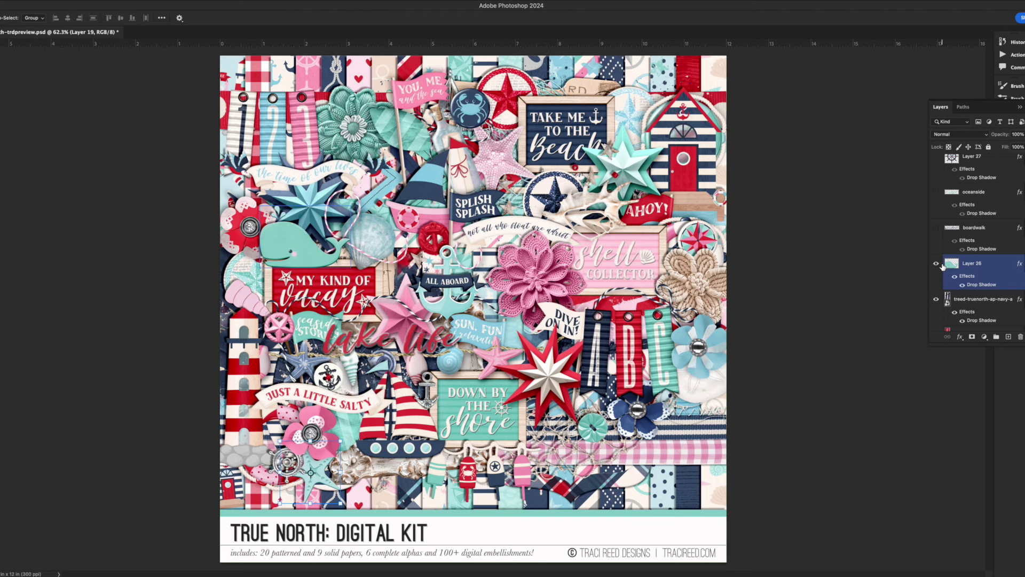
pyautogui.scroll(2, 941, 267)
# Show the boardwalk and oceanside word art, the ship's wheel on Layer 27 and the red crab on Layer 28.
pyautogui.moveTo(936, 286); pyautogui.dragTo(936, 178)
pyautogui.scroll(2, 940, 225)
pyautogui.click(951, 267)
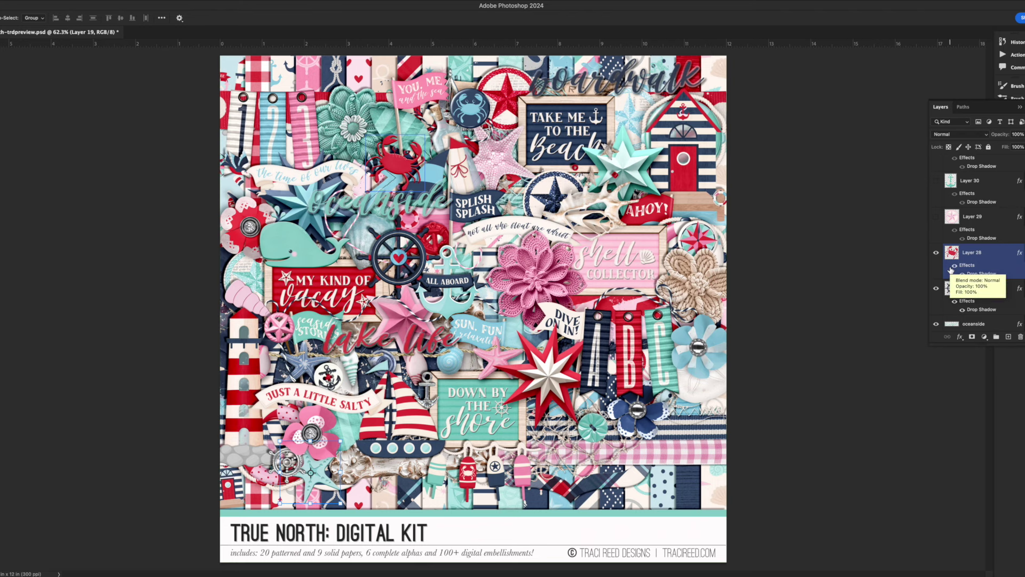
pyautogui.scroll(1, 942, 251)
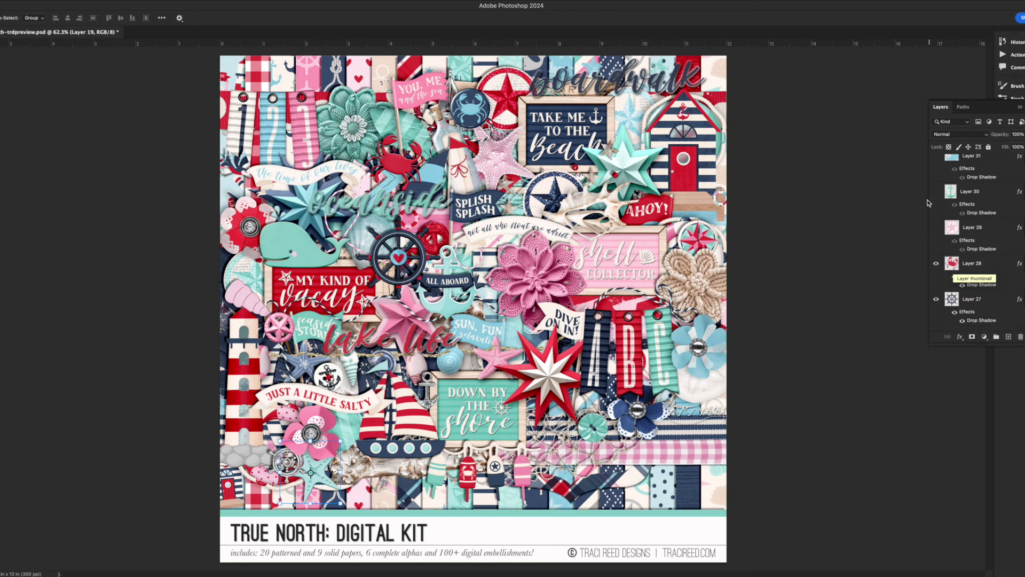
# Show the pink starfish badge on Layer 29 and the teal anchor on Layer 30.
pyautogui.click(935, 227)
pyautogui.click(936, 191)
pyautogui.click(944, 195)
pyautogui.scroll(3, 944, 222)
# Show the blue whale on Layer 31, the "love is our anchor" heart and the blue shell on Layer 32.
pyautogui.click(936, 242)
pyautogui.click(936, 207)
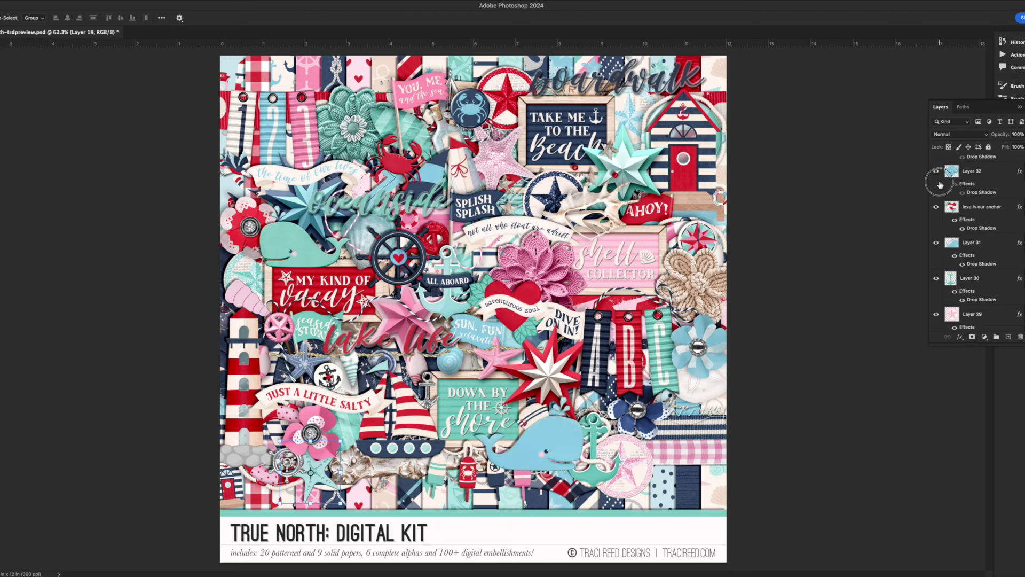
pyautogui.click(936, 171)
pyautogui.click(939, 184)
pyautogui.scroll(4, 941, 198)
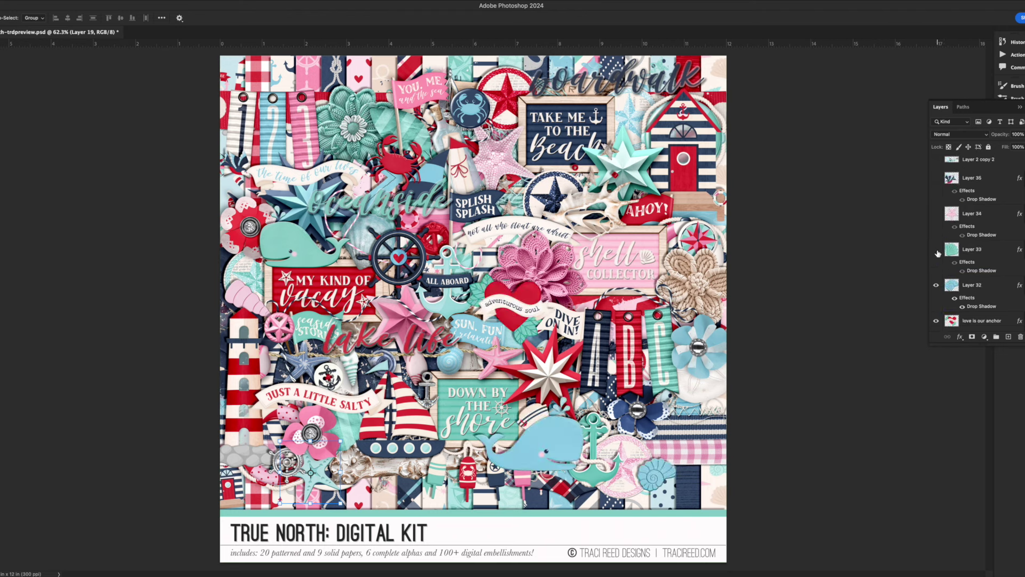
# Show the teal shell on Layer 33, the pink starfish on Layer 34 and the navy coral on Layer 35.
pyautogui.click(935, 250)
pyautogui.click(936, 214)
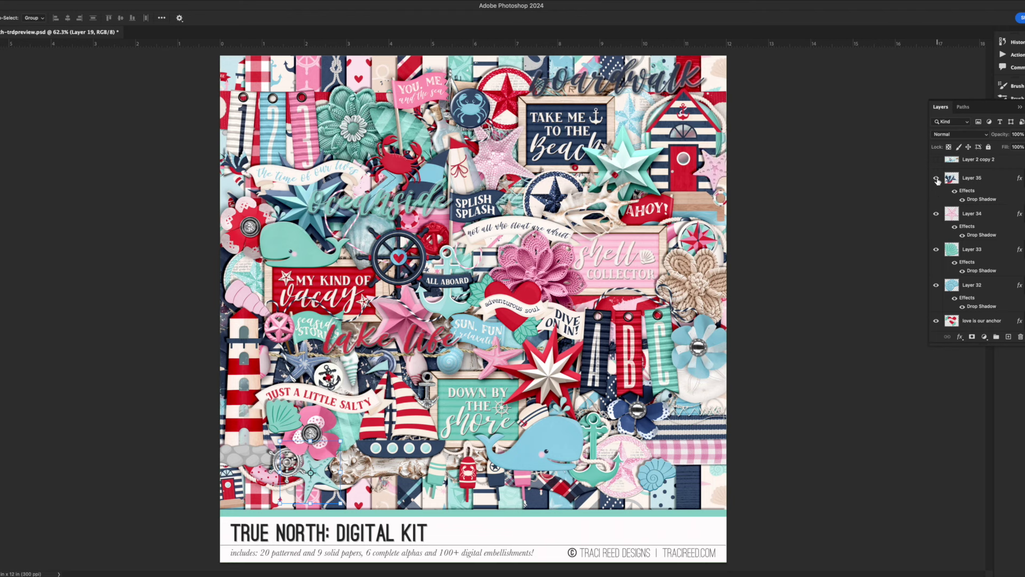
pyautogui.click(936, 178)
pyautogui.click(939, 184)
pyautogui.scroll(2, 937, 183)
# Show the ship in a bottle on Layer 2 copy 2 and the anchor on the "just beachy" layer.
pyautogui.click(939, 217)
pyautogui.click(936, 217)
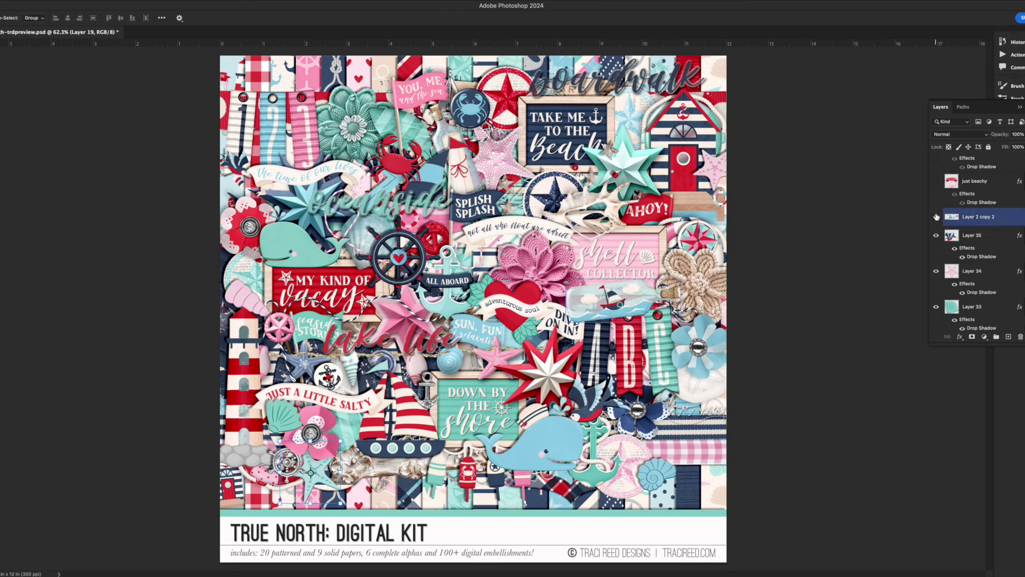
pyautogui.click(935, 181)
pyautogui.click(940, 185)
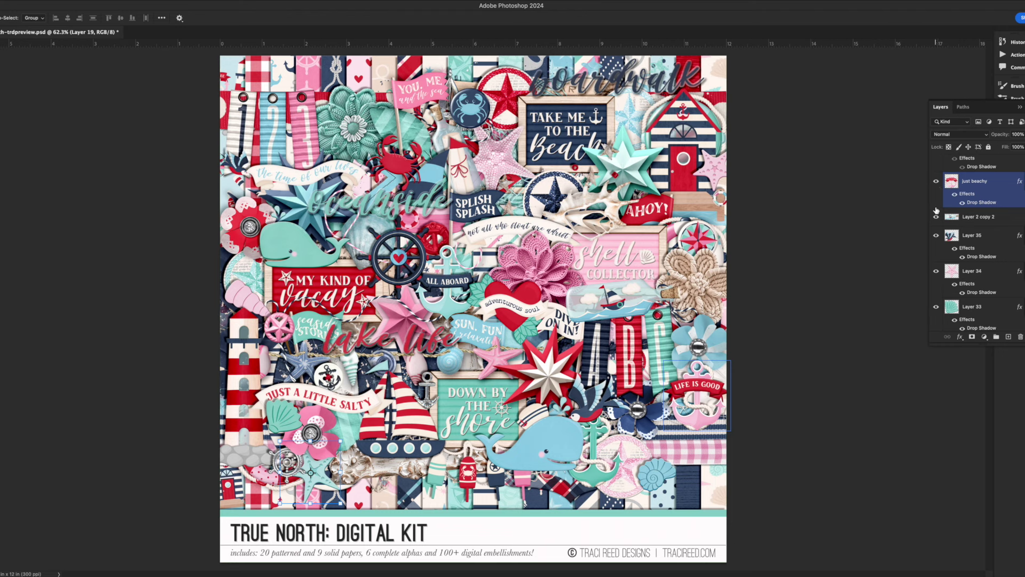
pyautogui.scroll(3, 936, 214)
# Show the teal anchor badge on Layer 3 copy 2, the pink badge on Layer 2 copy 3 and the teal flower.
pyautogui.click(935, 257)
pyautogui.click(936, 221)
pyautogui.click(935, 185)
pyautogui.scroll(1, 951, 234)
pyautogui.click(952, 234)
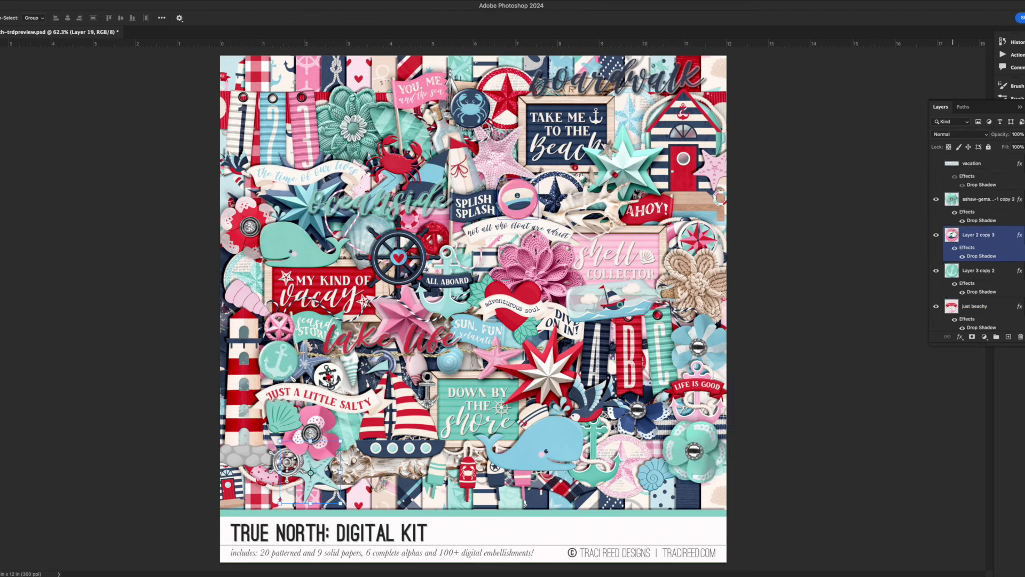
# Show the vacation word art above the teal flower layer.
pyautogui.click(961, 205)
pyautogui.keyDown('ctrl'); pyautogui.click(988, 200); pyautogui.keyUp('ctrl')
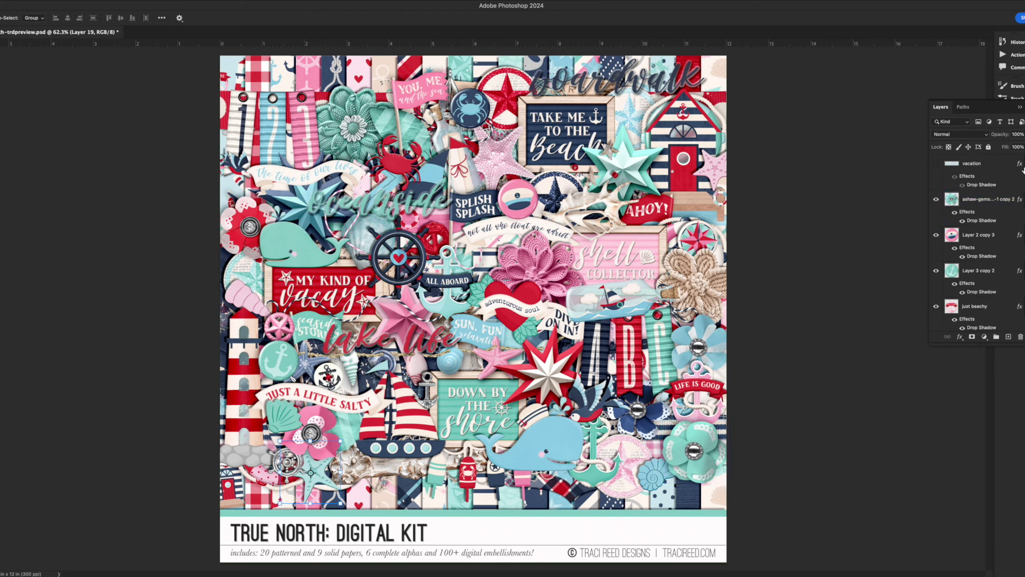
pyautogui.click(936, 164)
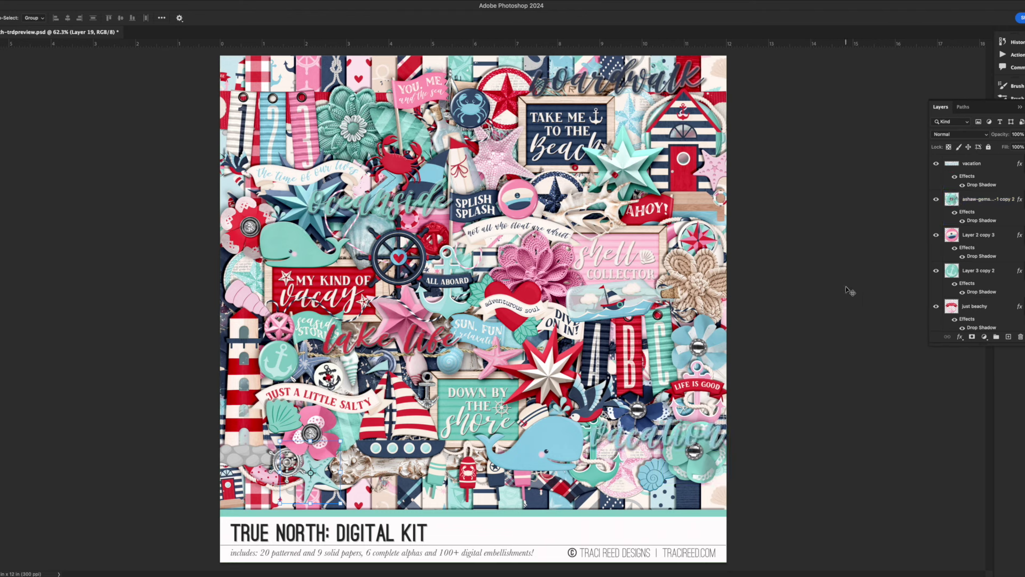